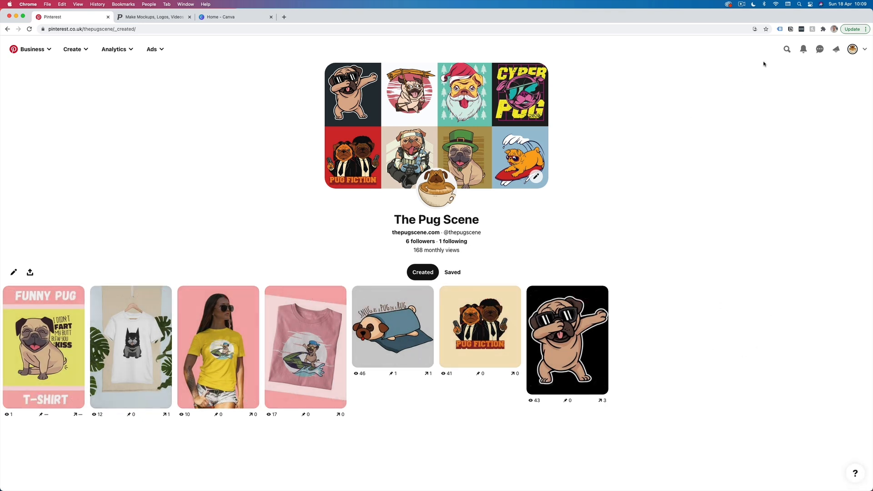
Step: Switch to Canva and dismiss the shopping rewards popup on its home page
left_click(222, 17)
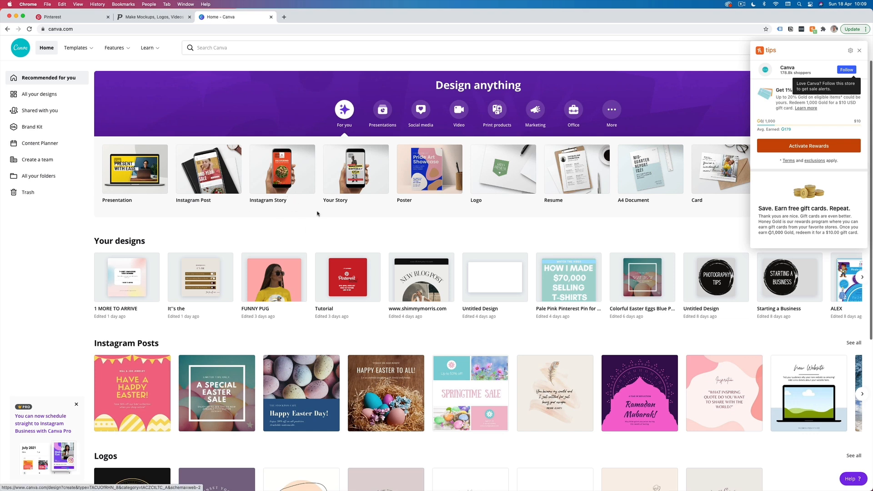
left_click(860, 50)
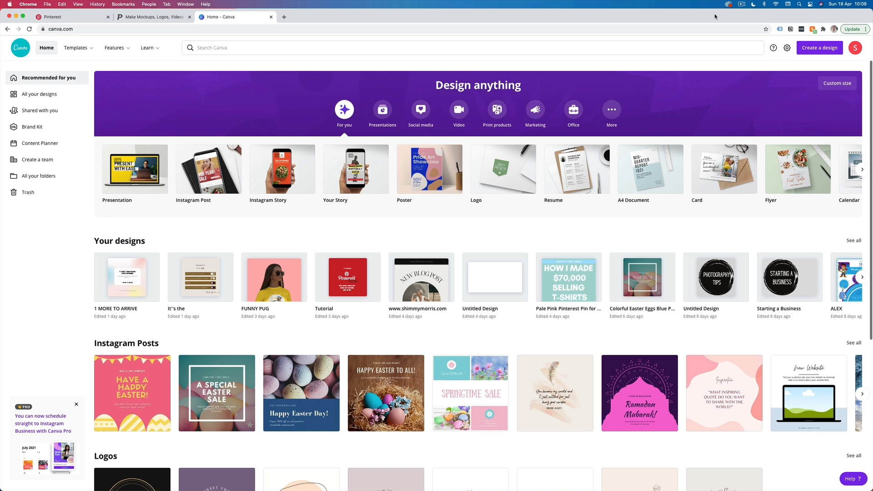
Step: Switch to Pinterest and change from The Pug Scene to the other business account
left_click(59, 17)
left_click(852, 49)
left_click(823, 81)
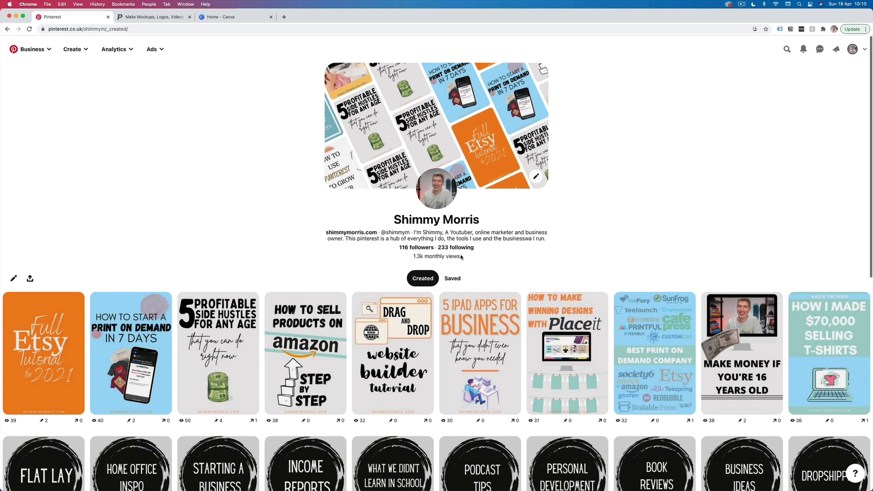
Step: In Canva, search for the Pinterest Pin design type and create a blank Pinterest Pin
left_click(228, 18)
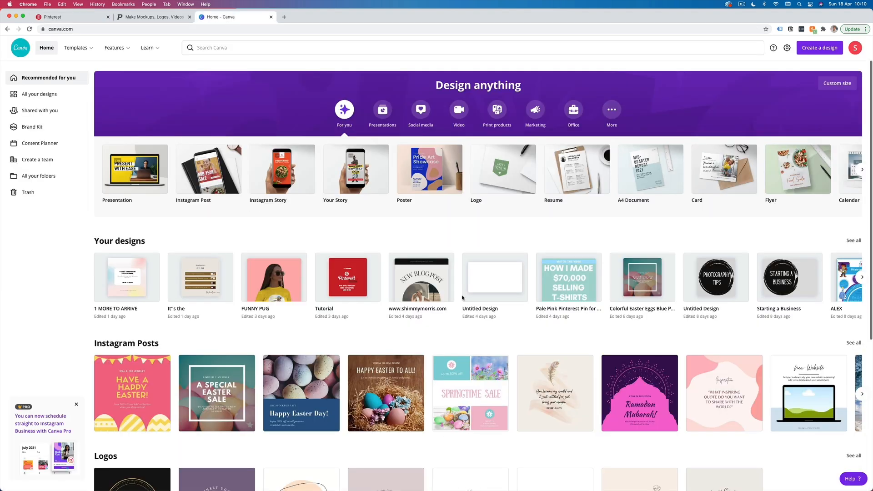
left_click(252, 47)
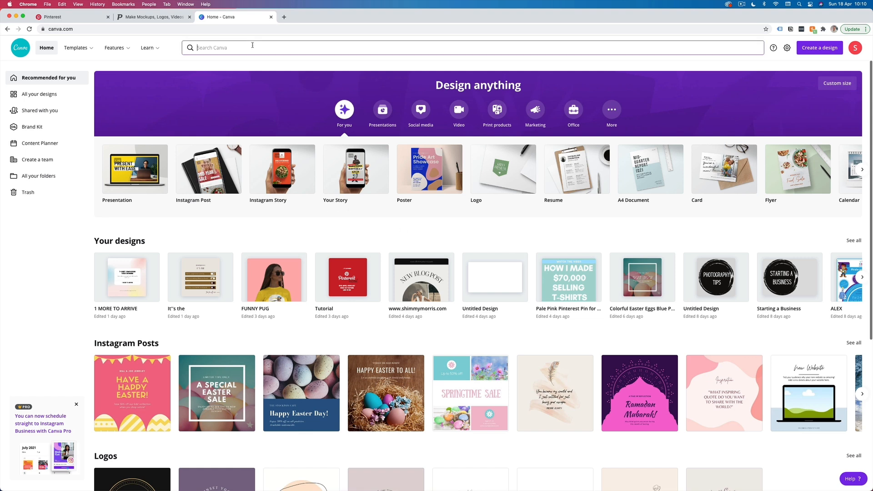
type("pinter")
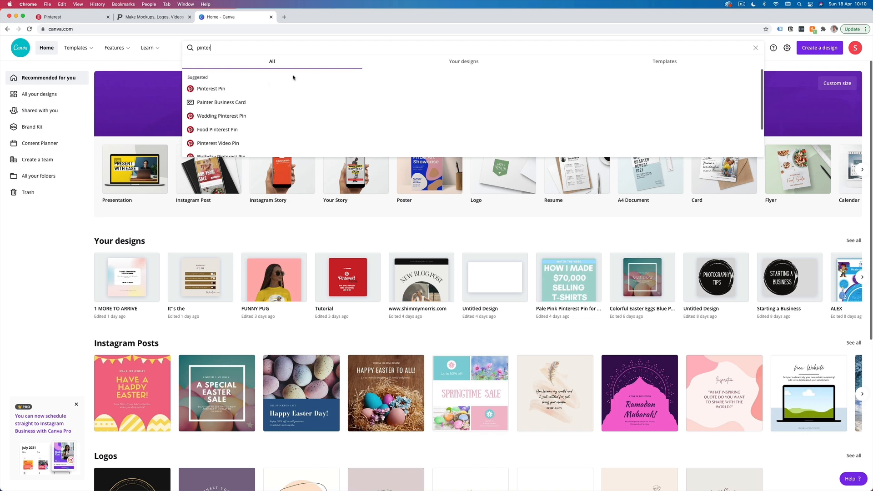
left_click(212, 90)
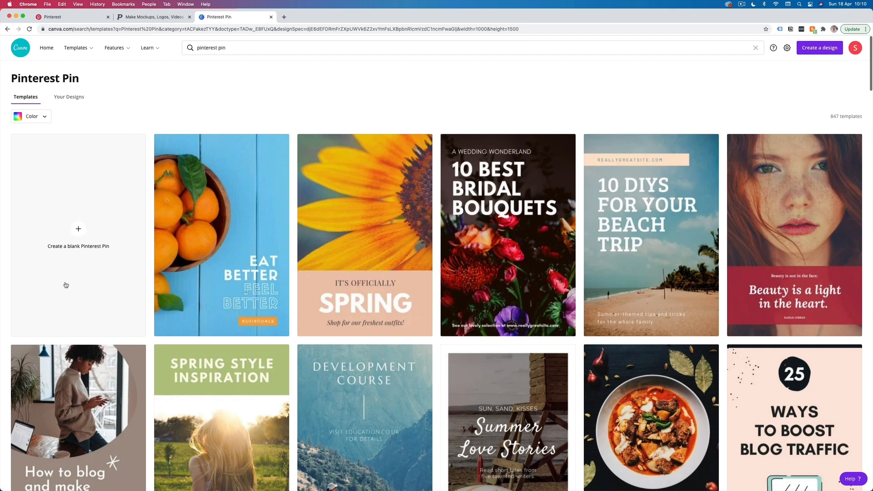
left_click(68, 240)
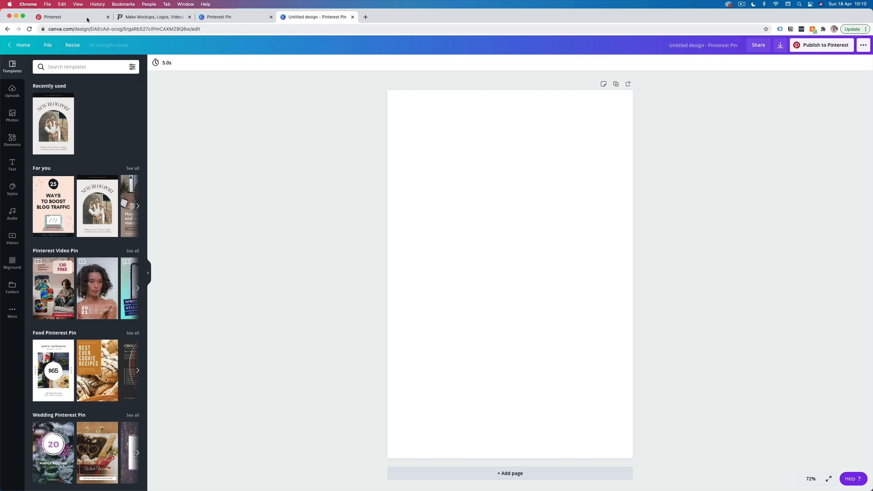
Step: Switch to Pinterest and look through the profile's saved boards, ending on its created pins
left_click(68, 17)
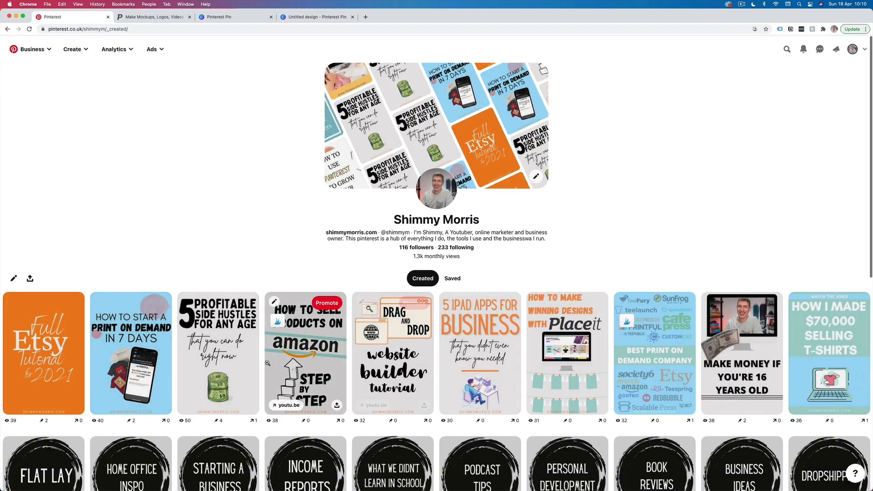
left_click(453, 278)
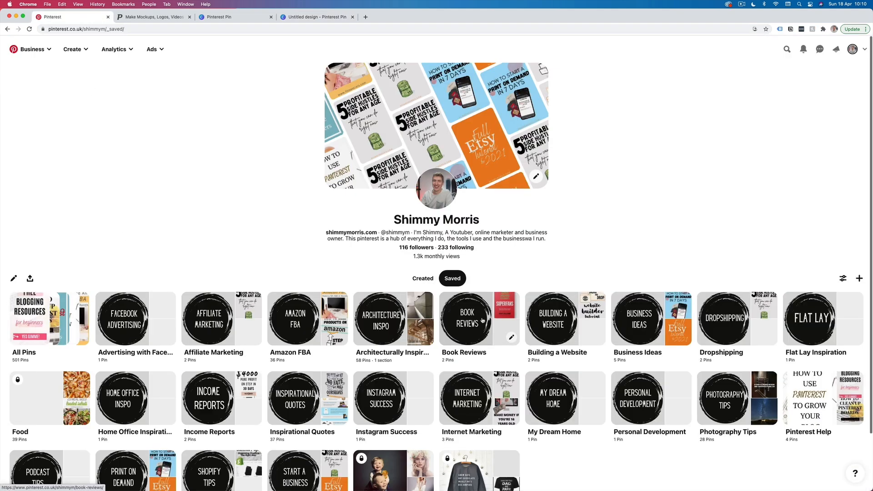
scroll(482, 320, "down", 3)
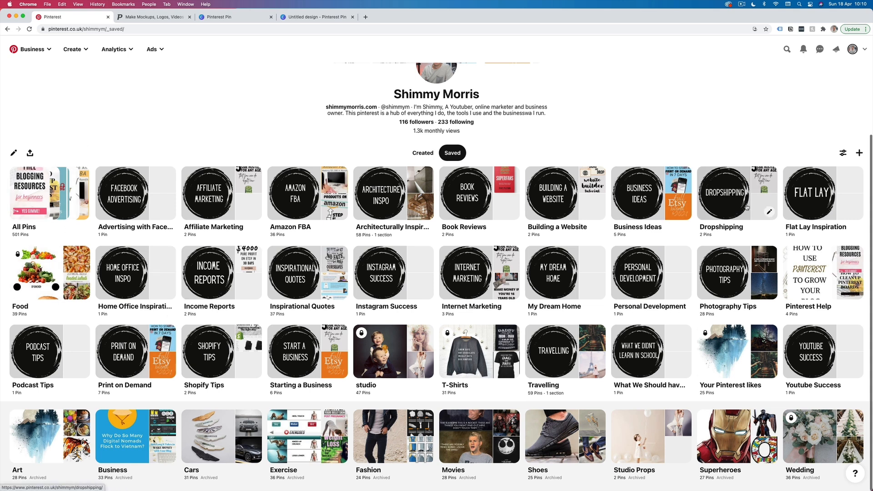
left_click(417, 156)
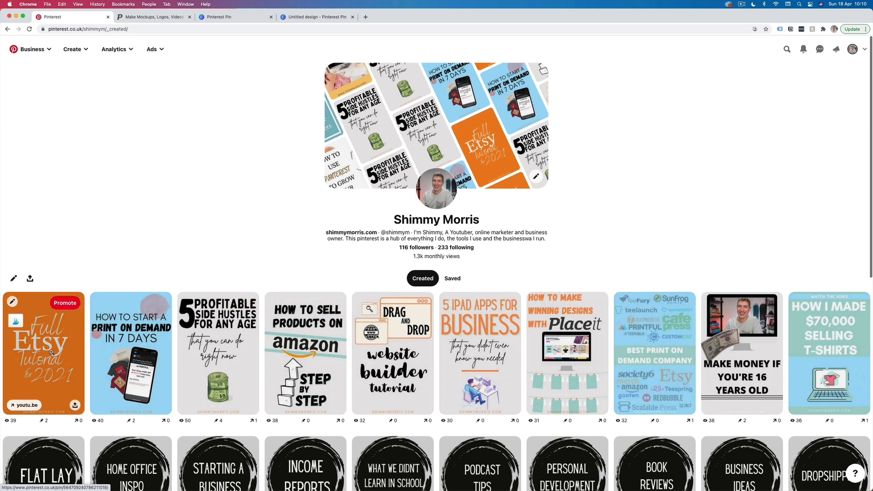
left_click(306, 17)
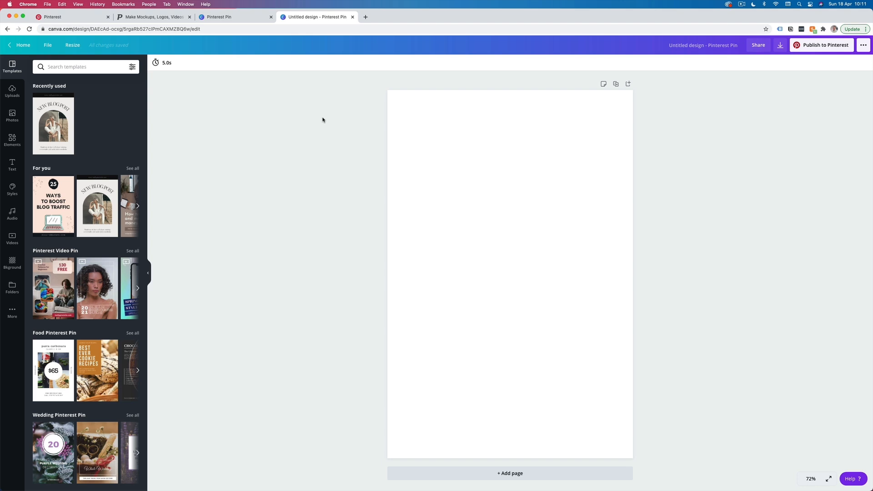
left_click(126, 19)
mouse_move(157, 46)
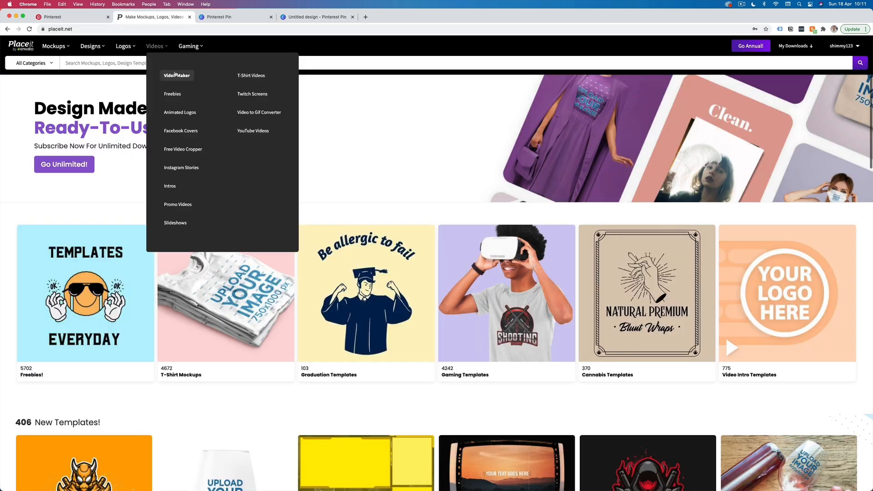
Step: Switch to the blank Canva pin design and add a heading text box to the page
left_click(301, 17)
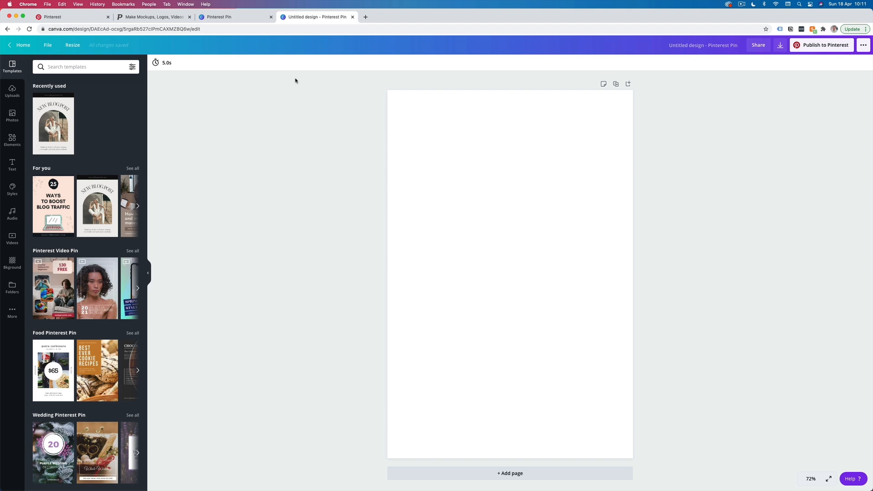
left_click(12, 165)
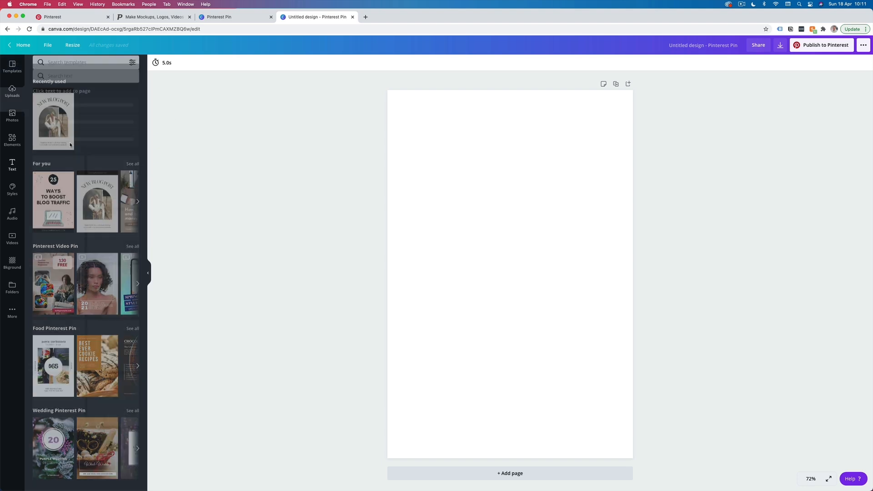
left_click(110, 93)
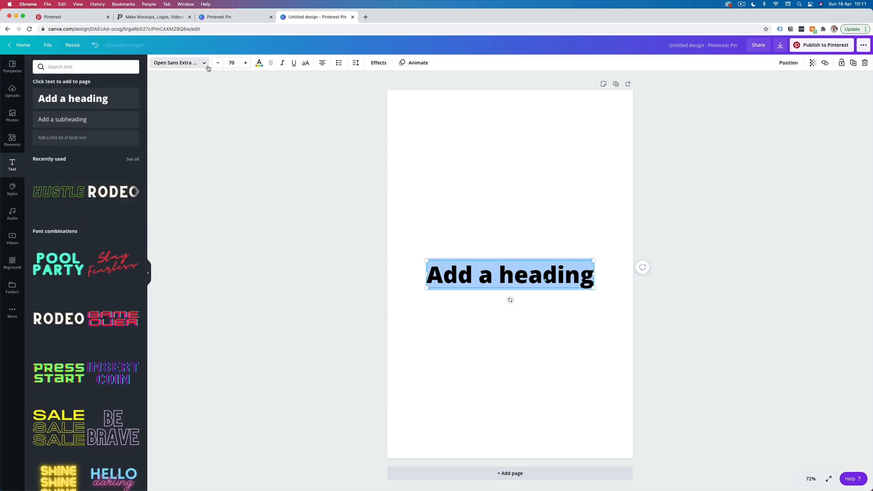
Step: Examine the fonts offered for the heading and browse the library of design elements
left_click(175, 62)
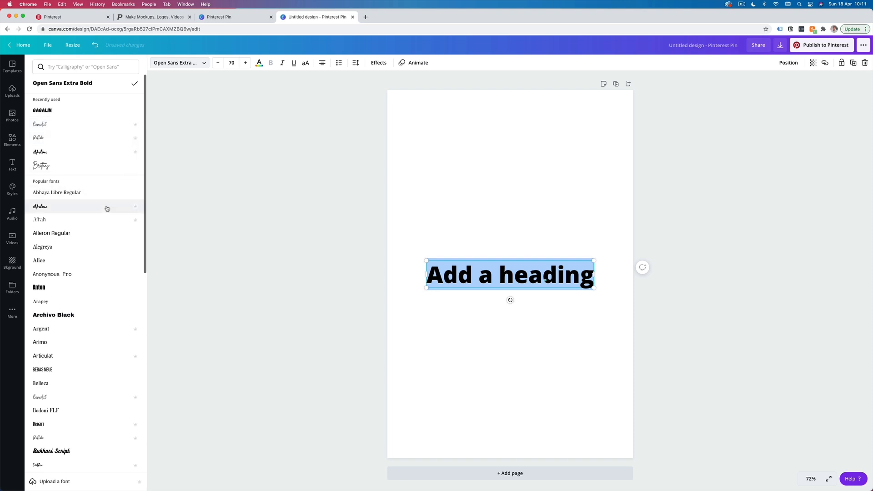
scroll(127, 234, "down", 3)
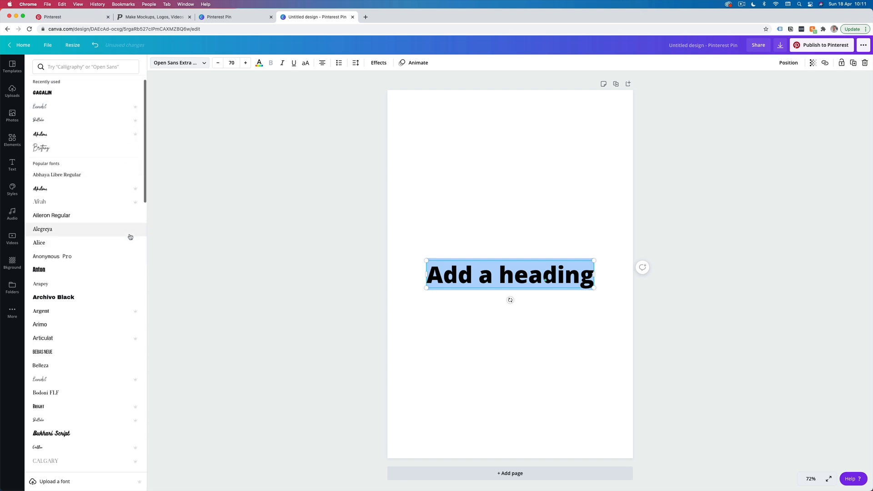
key("Escape")
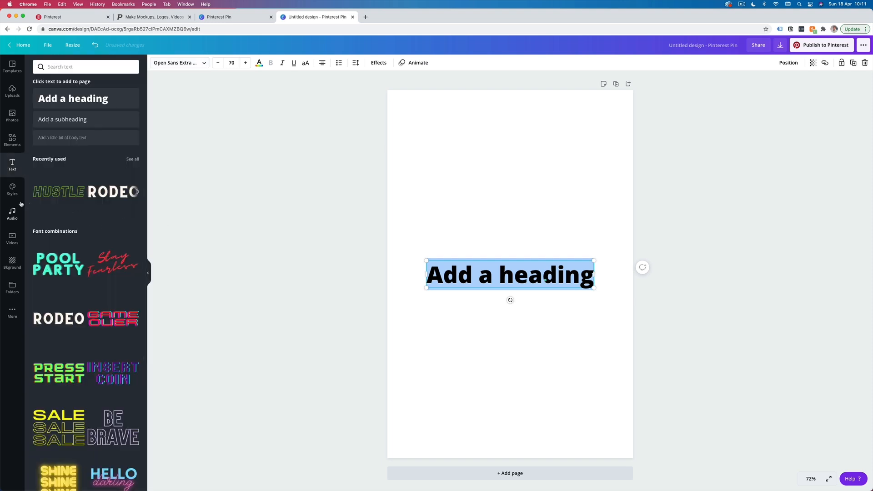
left_click(12, 139)
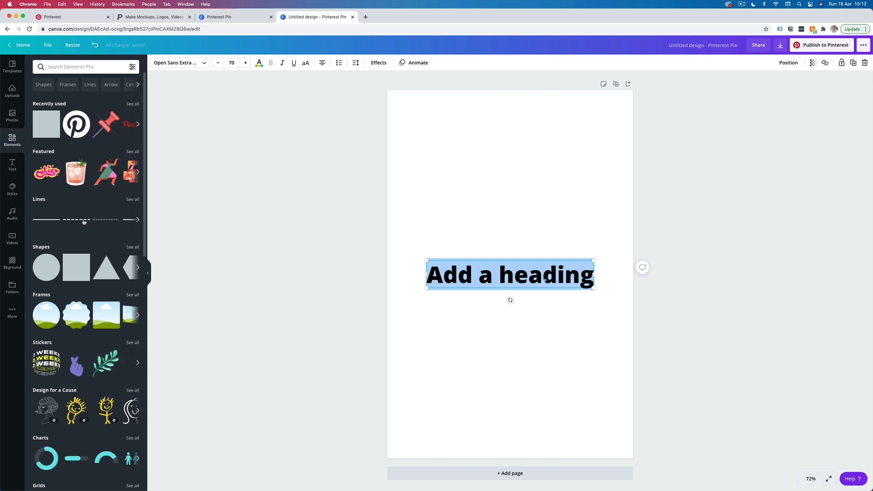
scroll(84, 221, "down", 5)
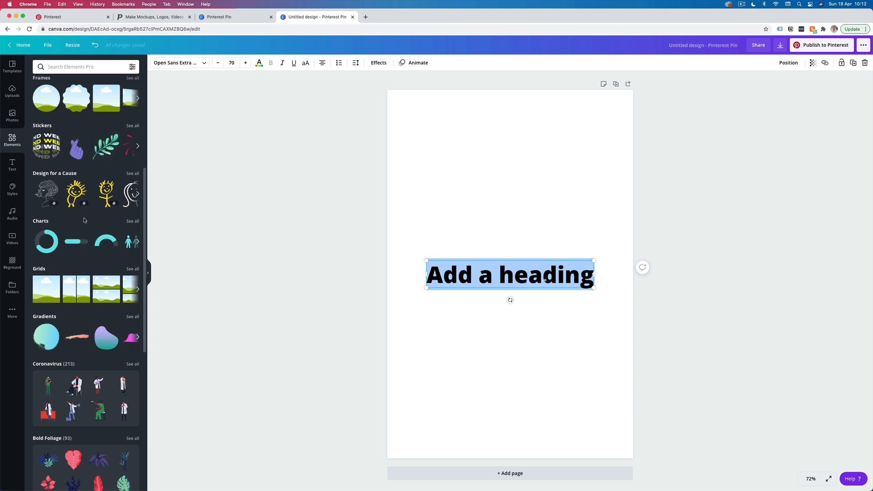
scroll(84, 220, "down", 5)
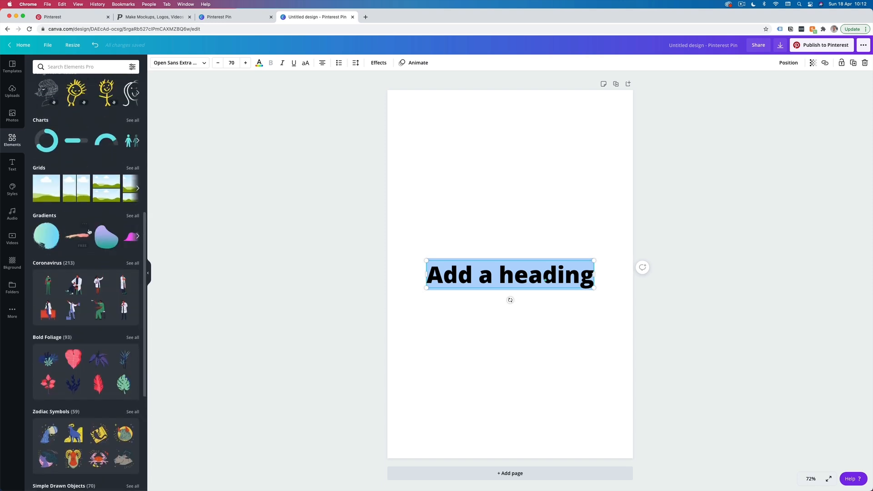
scroll(90, 231, "down", 1)
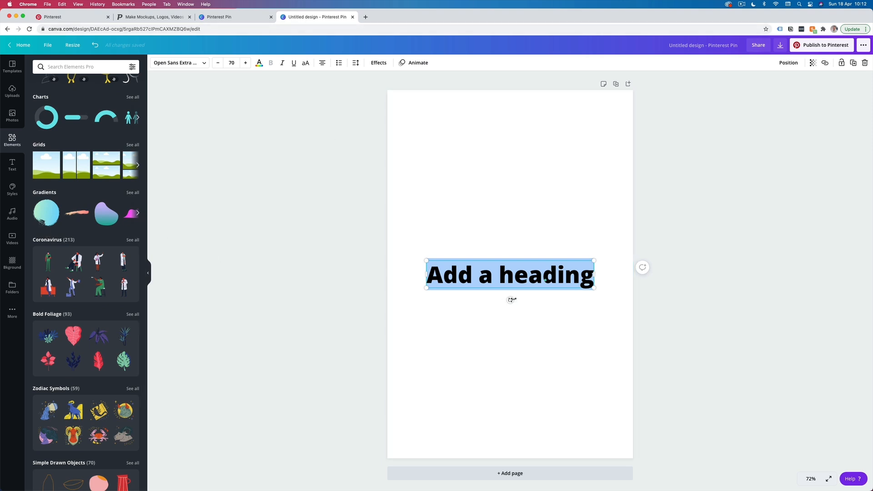
Step: Switch to Placeit, browse the T-shirt mockups and open the one of a playful girl standing on a swing
left_click(149, 14)
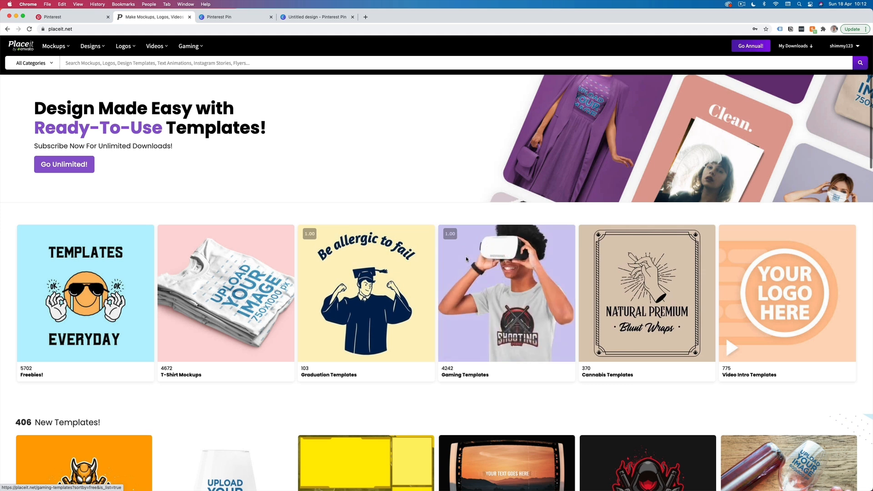
mouse_move(60, 48)
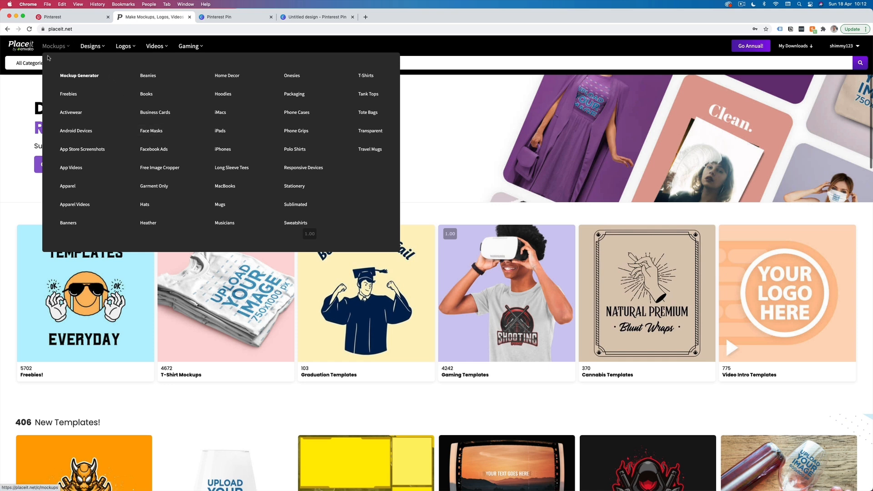
left_click(361, 83)
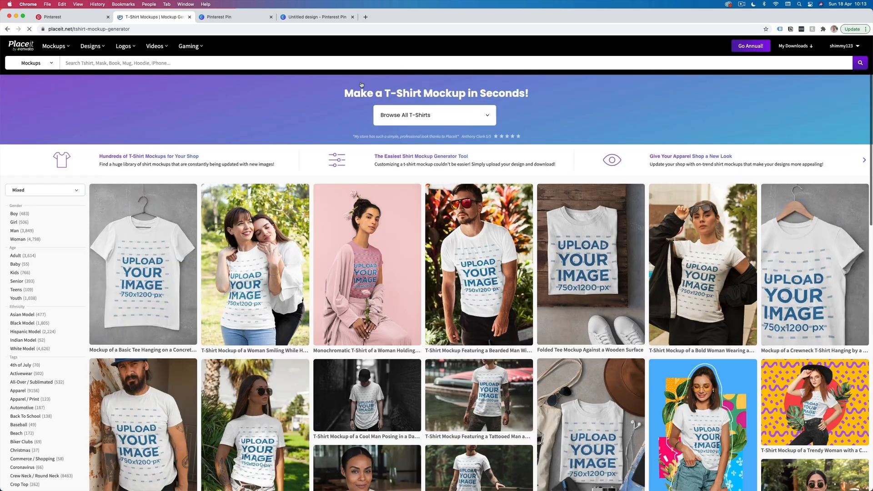
scroll(391, 242, "down", 6)
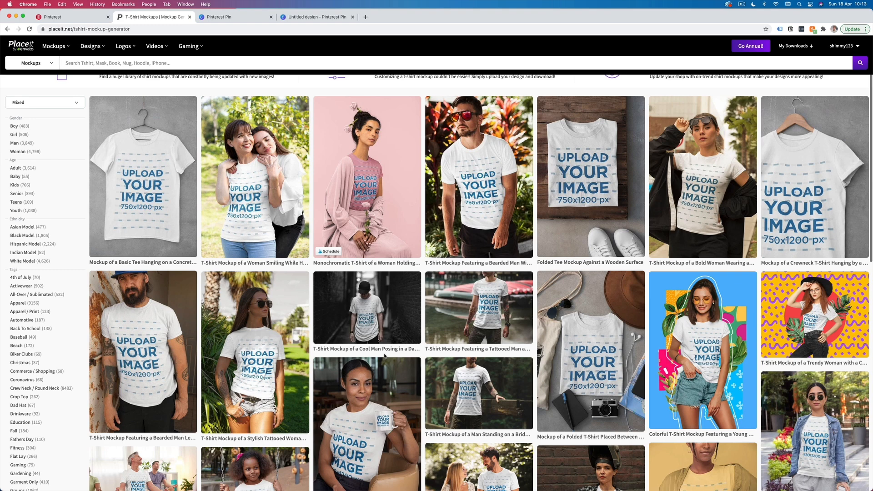
scroll(314, 351, "down", 3)
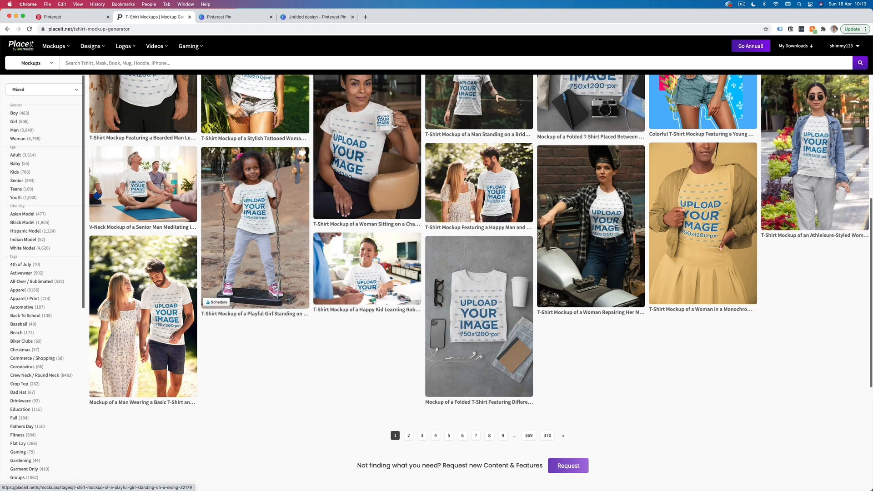
left_click(255, 240)
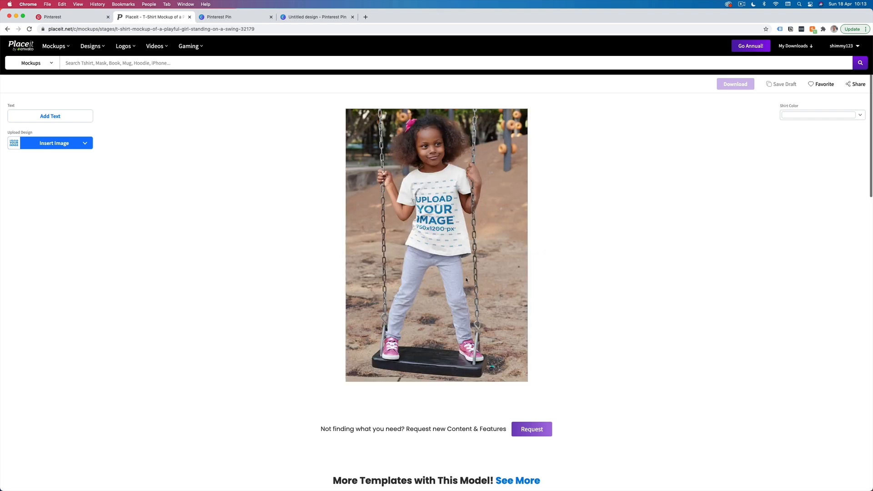
Step: Insert 1 MORE TO ARRIVE.png from Downloads on the shirt, scaled down slightly and moved up within the crop area
left_click(70, 149)
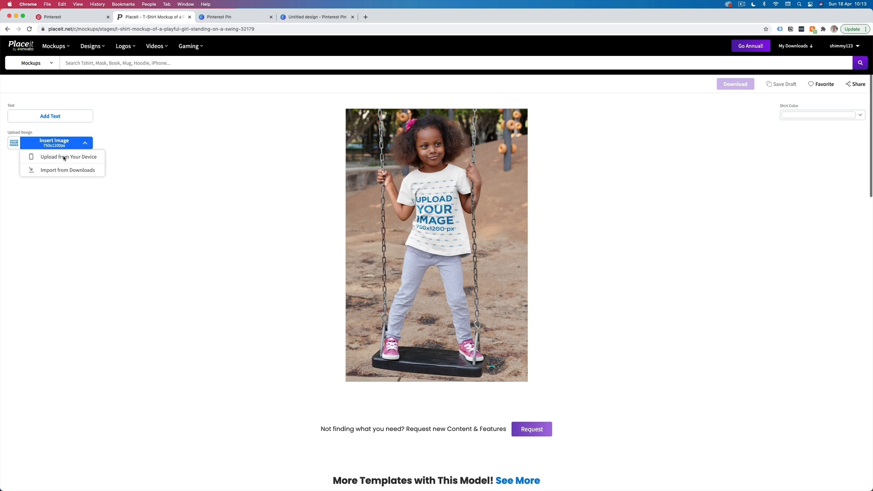
left_click(64, 158)
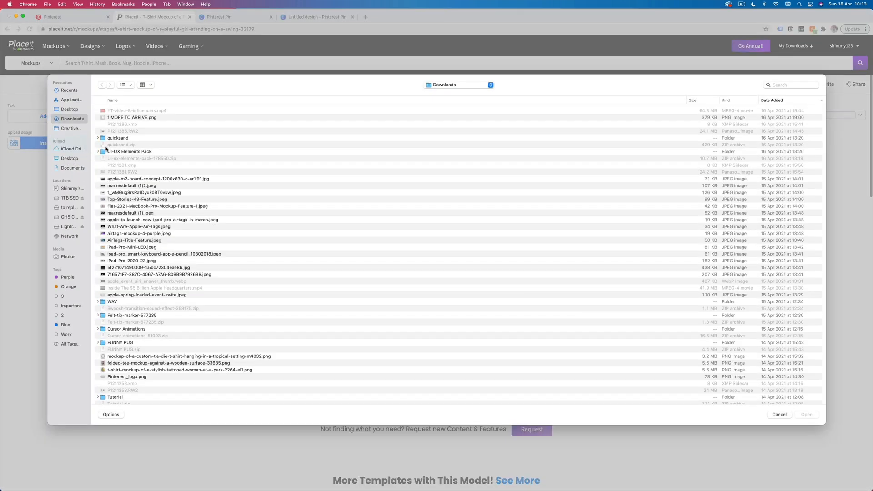
double_click(108, 118)
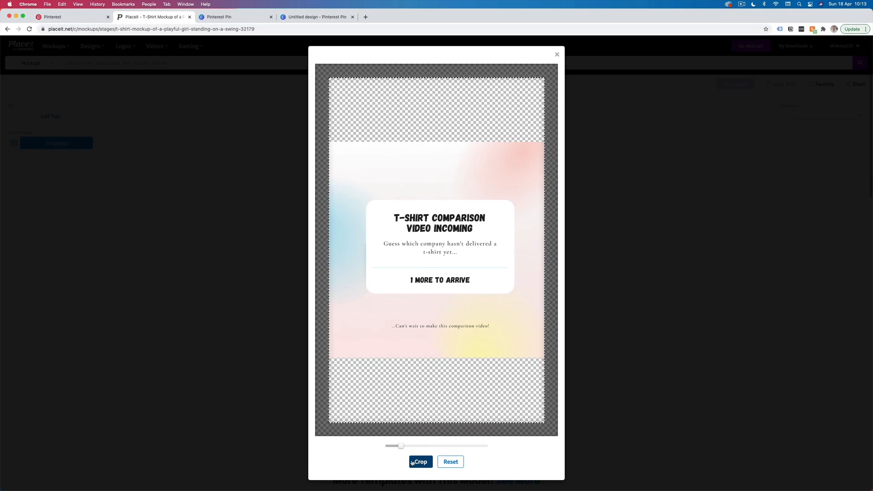
left_click_drag(401, 446, 399, 446)
left_click_drag(413, 337, 415, 287)
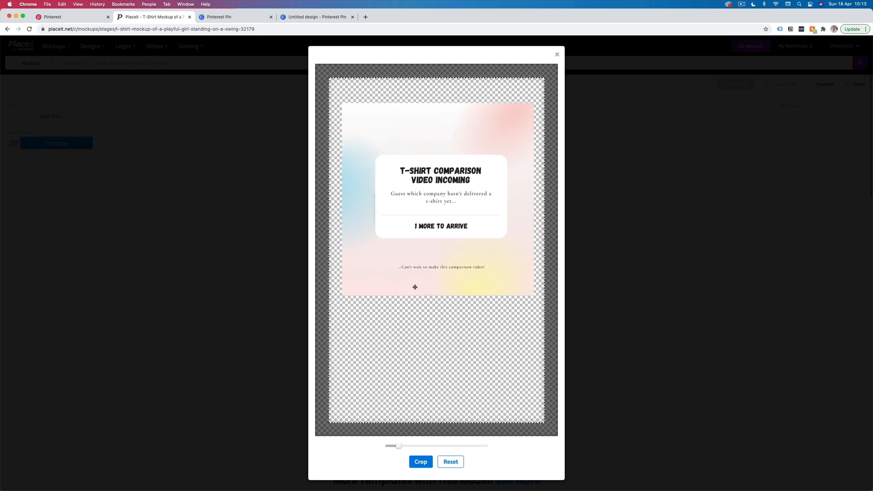
left_click(420, 462)
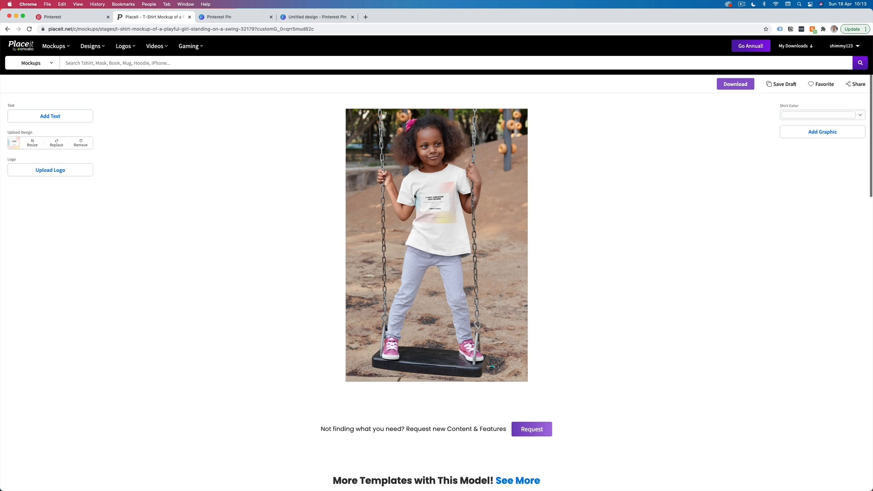
Step: Change the swing mockup's shirt colour to black and download the finished mockup
left_click(803, 117)
left_click(798, 130)
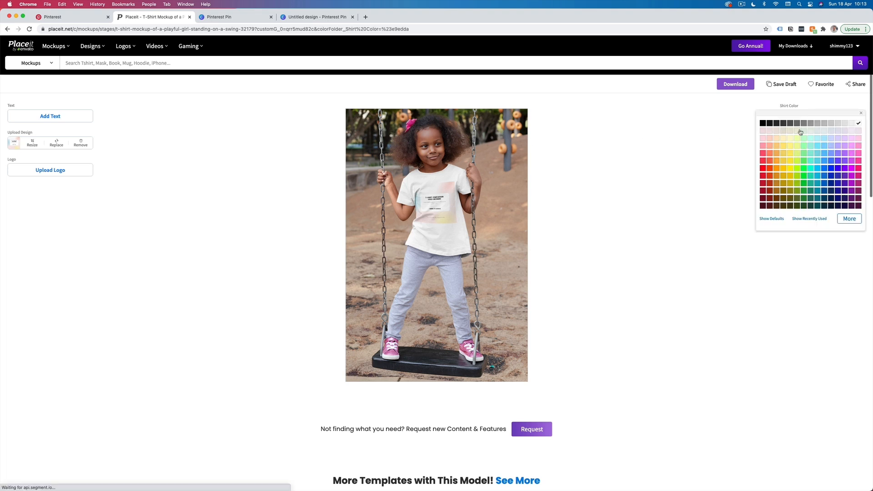
left_click(763, 124)
left_click(712, 141)
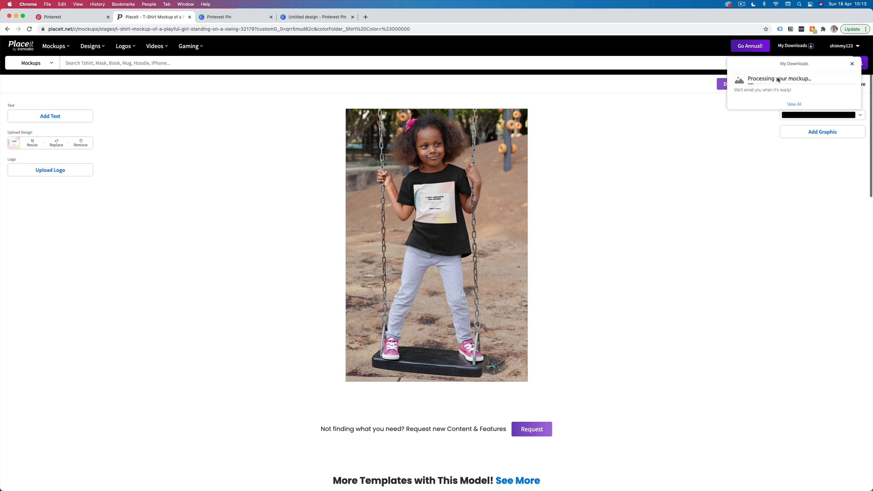
Step: Switch to the untitled Pinterest pin design in Canva and delete the heading text box from the page
left_click(218, 16)
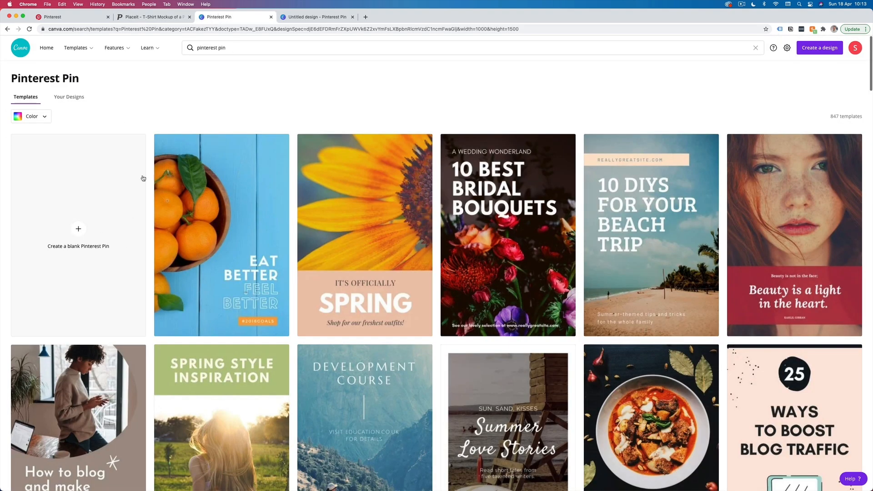
left_click(314, 17)
left_click(485, 284)
key("Delete")
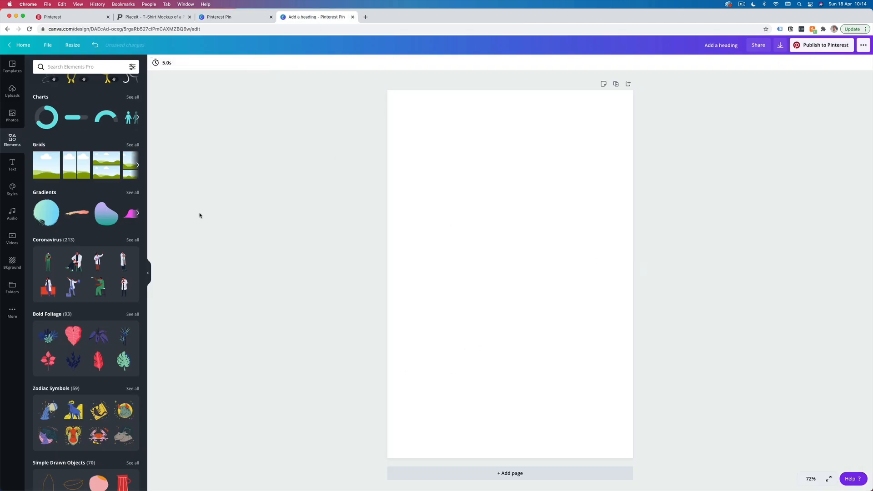
Step: Add the uploaded photo of the folded pink pug T-shirt to the blank page and position it around the middle
left_click(11, 91)
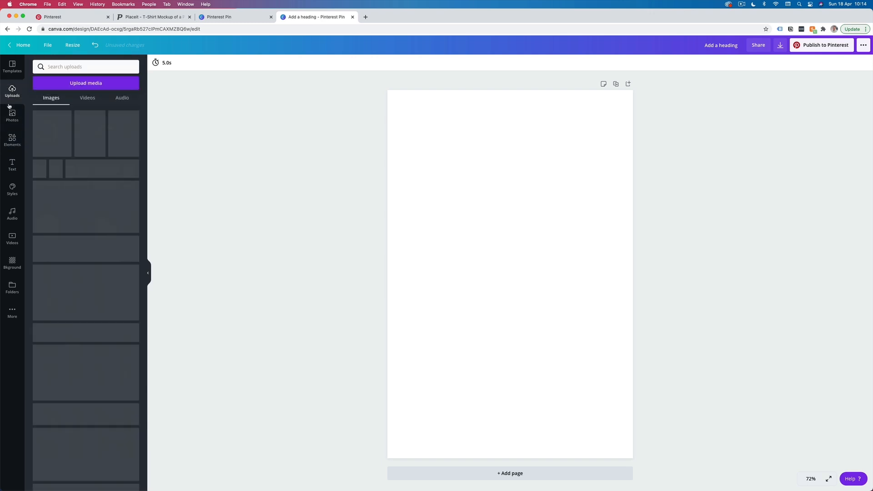
left_click(123, 133)
left_click_drag(531, 310, 540, 330)
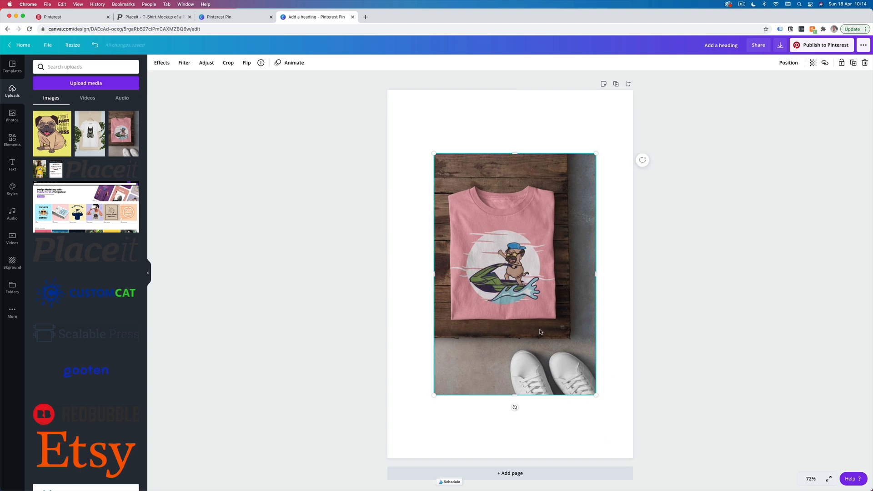
Step: Remove the background of the pink T-shirt photo with Background Remover
right_click(388, 35)
right_click(352, 65)
left_click(322, 123)
left_click(164, 64)
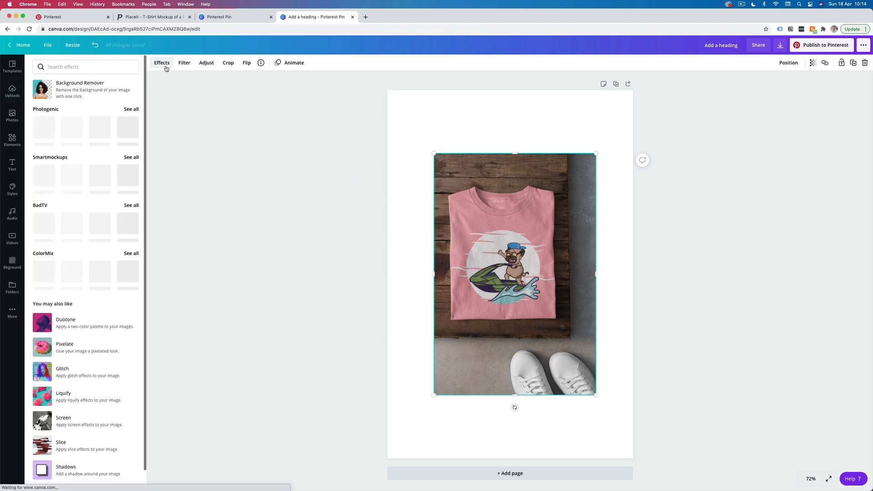
left_click(93, 85)
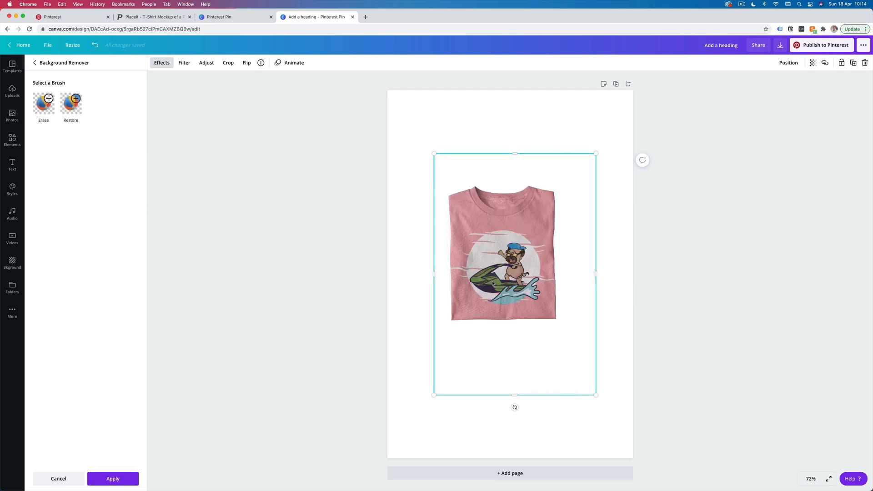
Step: Enlarge the cut-out T-shirt image and shift it slightly lower on the page
left_click_drag(493, 283, 488, 262)
left_click_drag(591, 375, 618, 413)
left_click_drag(558, 328, 553, 354)
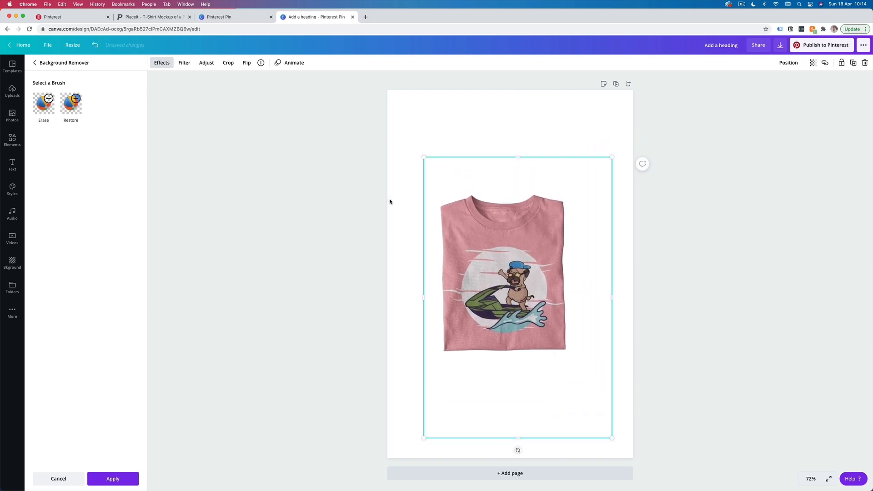
left_click_drag(467, 243, 468, 253)
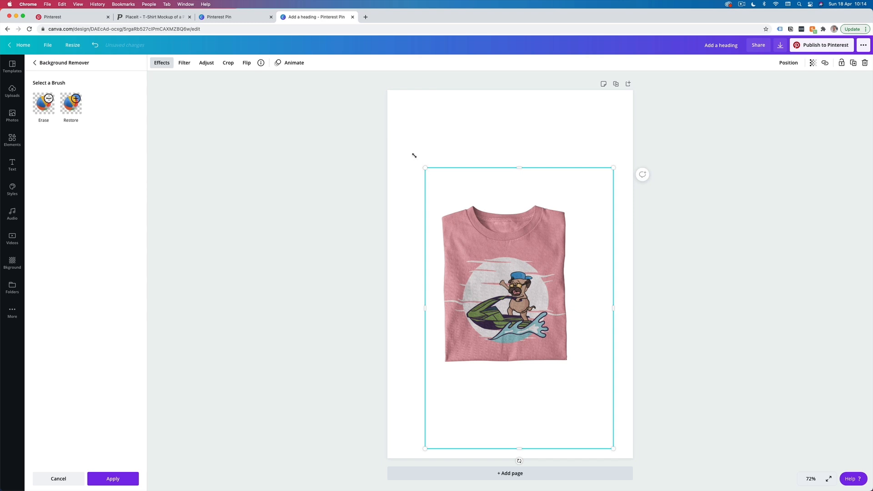
left_click_drag(414, 156, 412, 154)
Step: Crop the T-shirt image closely around the shirt, cutting off the shoes and the surplus area above and beside it
left_click(227, 67)
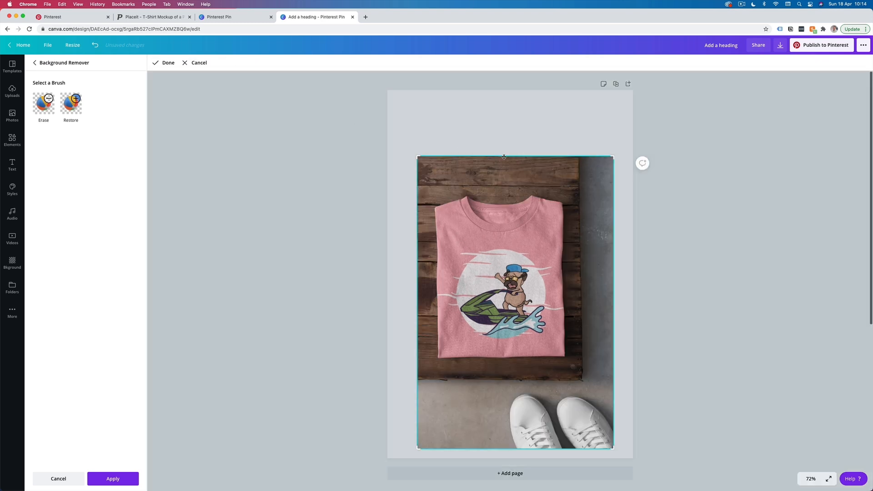
left_click_drag(614, 447, 606, 366)
left_click_drag(608, 158, 586, 177)
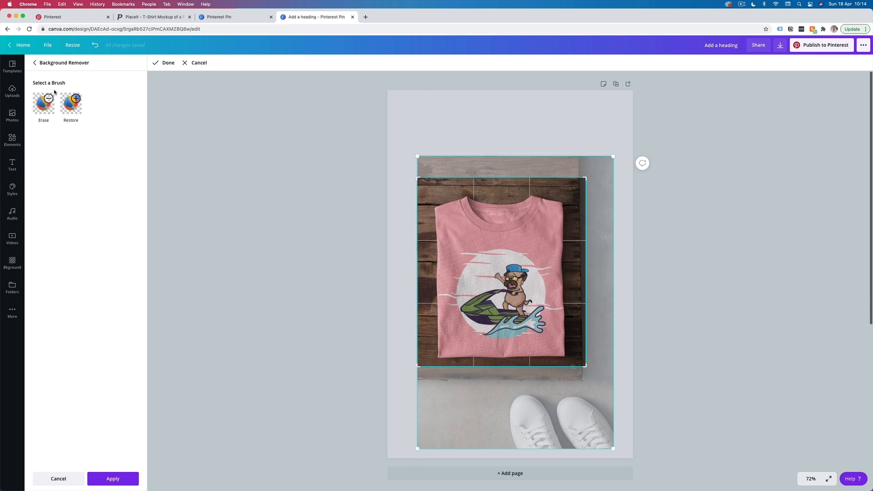
left_click(165, 63)
Step: Tilt the cropped T-shirt slightly clockwise, then enlarge and reposition it to fill most of the page width
left_click_drag(497, 250, 542, 232)
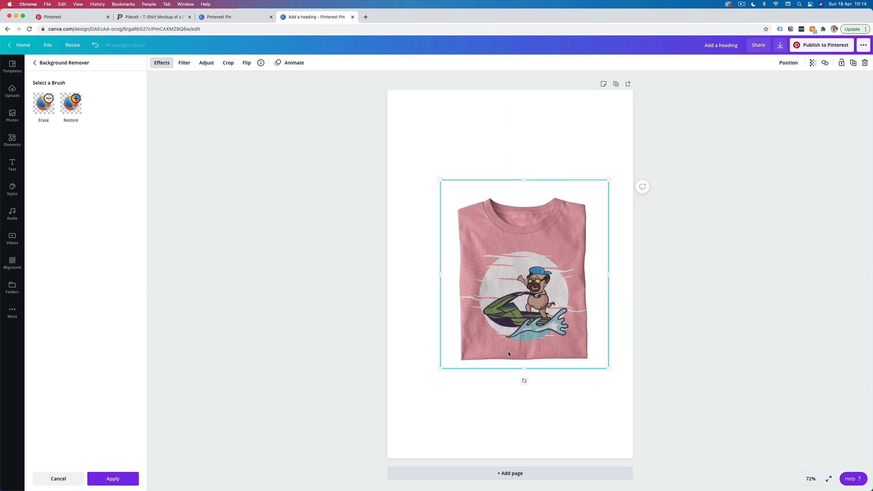
left_click_drag(523, 380, 503, 379)
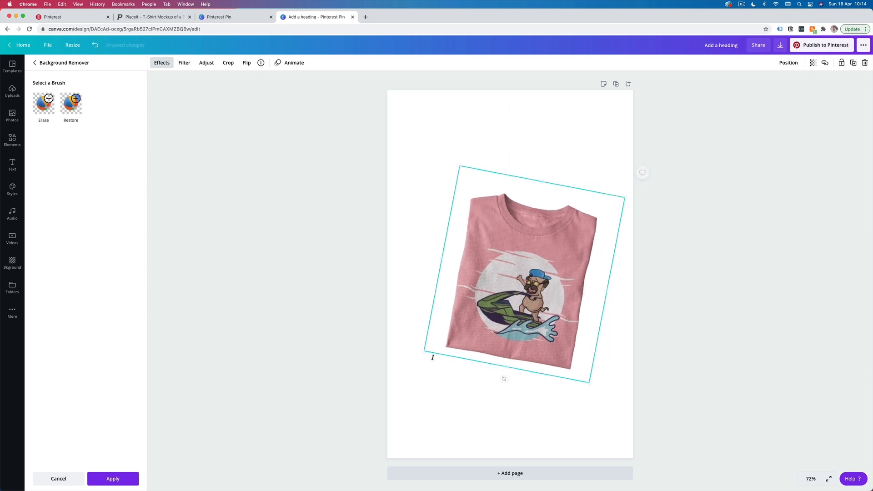
left_click_drag(421, 351, 369, 391)
left_click_drag(448, 298, 454, 263)
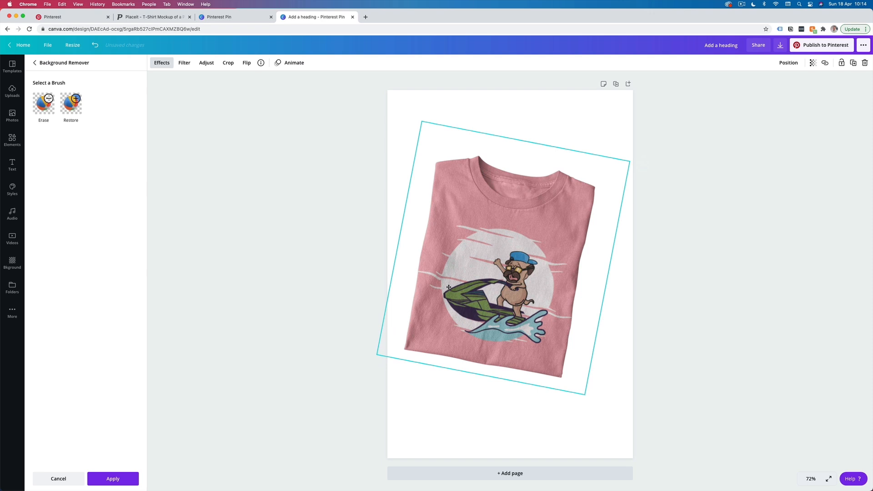
left_click(454, 419)
Step: Set the page background to a custom muted light mauve and nudge the T-shirt slightly to the right
left_click(162, 62)
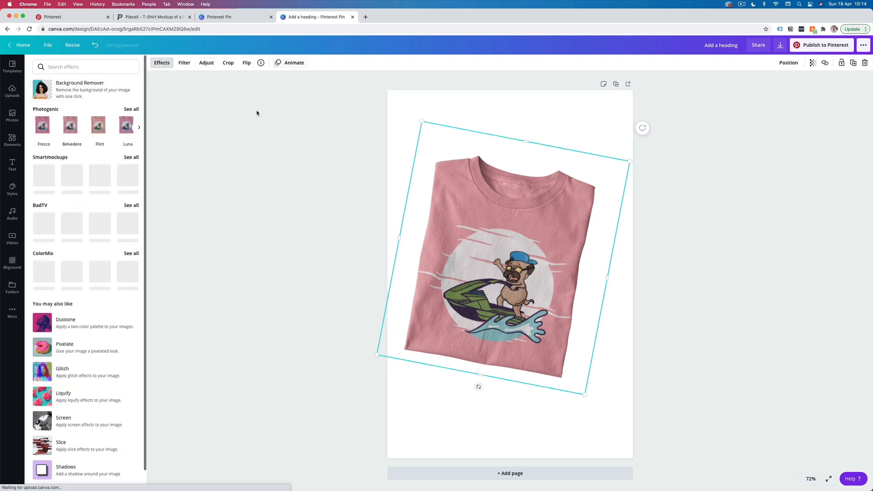
left_click(411, 97)
left_click(410, 97)
left_click(156, 63)
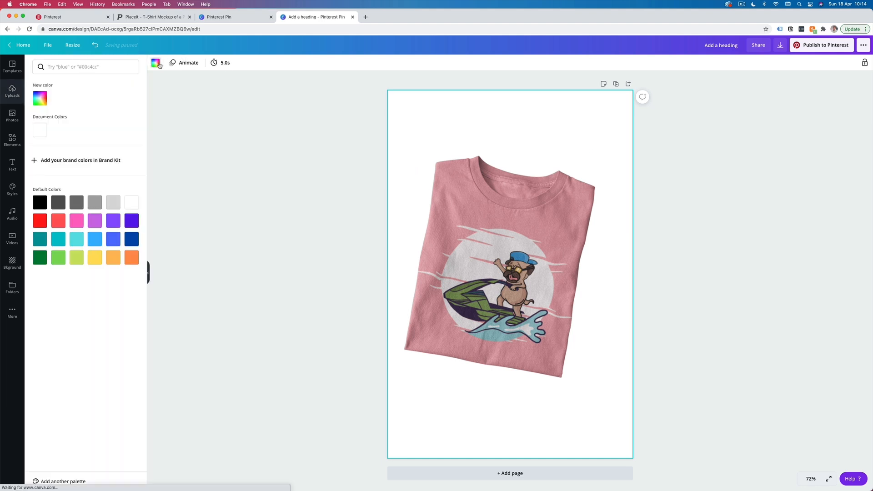
left_click(38, 97)
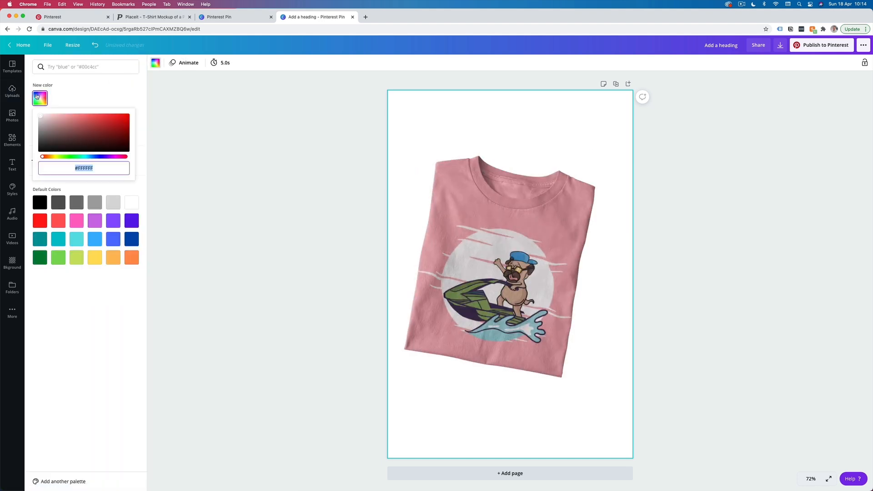
mouse_move(63, 156)
left_mouse_down()
mouse_move(116, 158)
mouse_move(101, 137)
mouse_move(45, 121)
left_mouse_up()
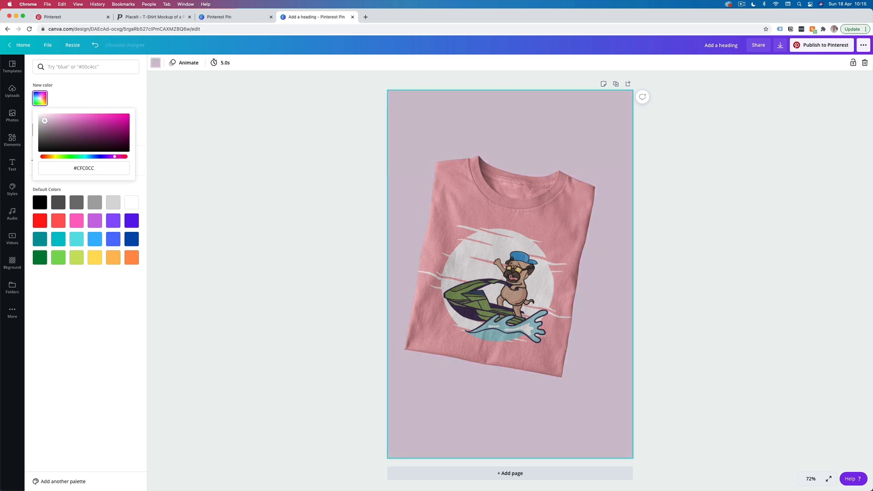
left_click(173, 156)
left_click_drag(447, 217, 454, 220)
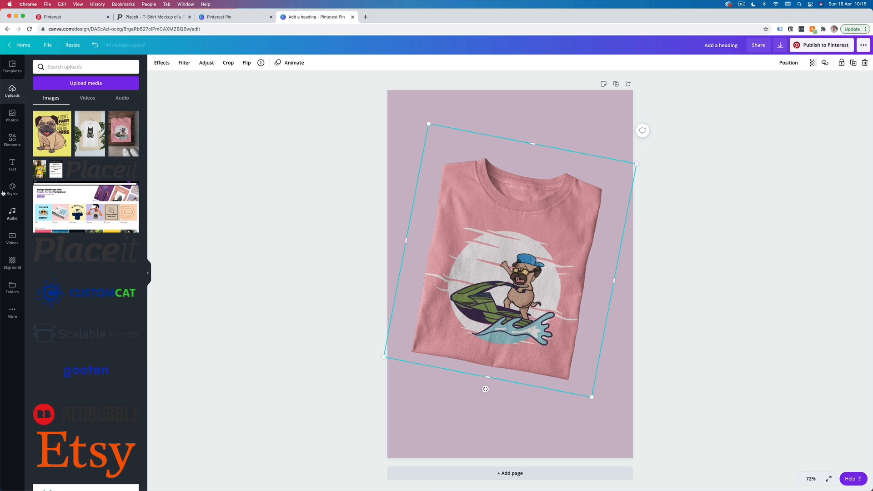
Step: Add the recently used square shape, tilt it to match the shirt and stretch it across the page to about 1,425 by 1,085
left_click(2, 144)
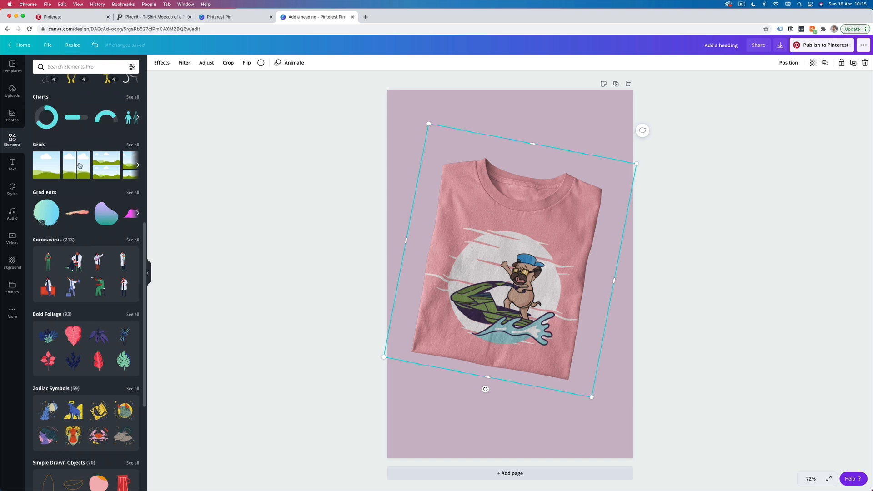
scroll(80, 166, "up", 8)
left_click(52, 122)
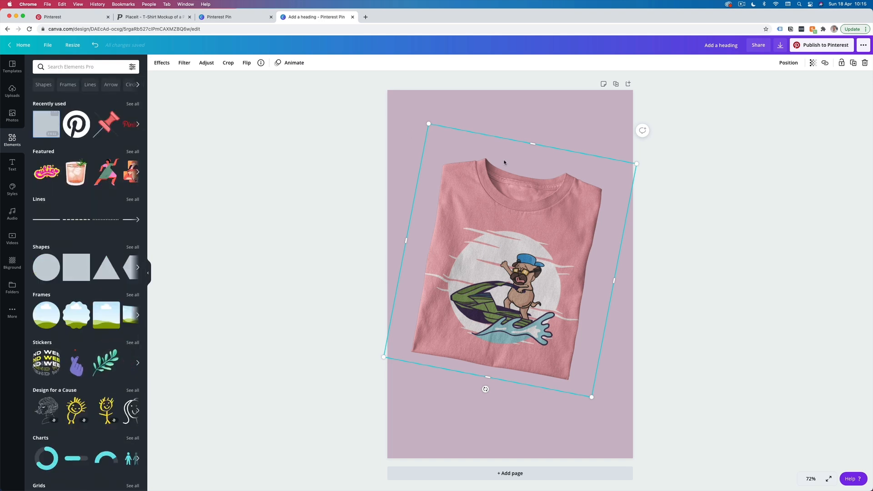
left_click_drag(43, 122, 314, 200)
left_click_drag(487, 248, 493, 238)
left_click_drag(504, 416, 483, 428)
left_click_drag(460, 378, 460, 378)
left_click_drag(618, 302, 693, 314)
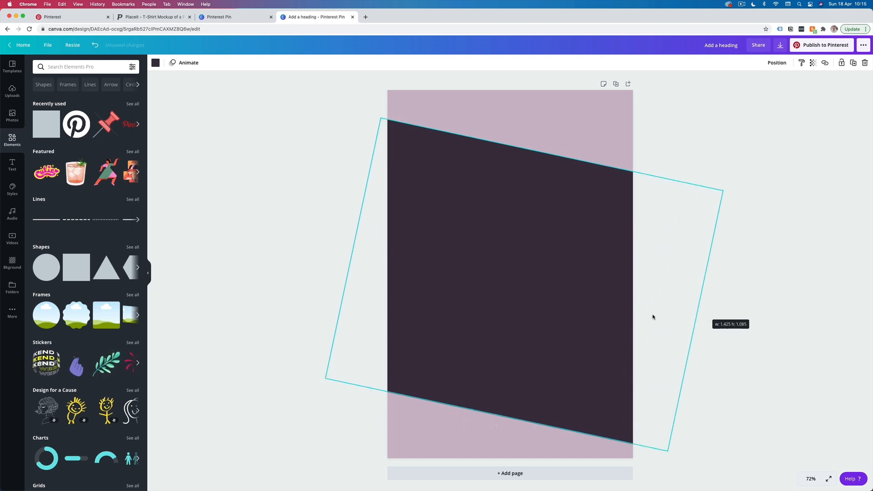
Step: Send the tilted rectangle behind the T-shirt, and fine-tune the rectangle's tilt and the shirt's placement
left_click(783, 64)
left_click(759, 84)
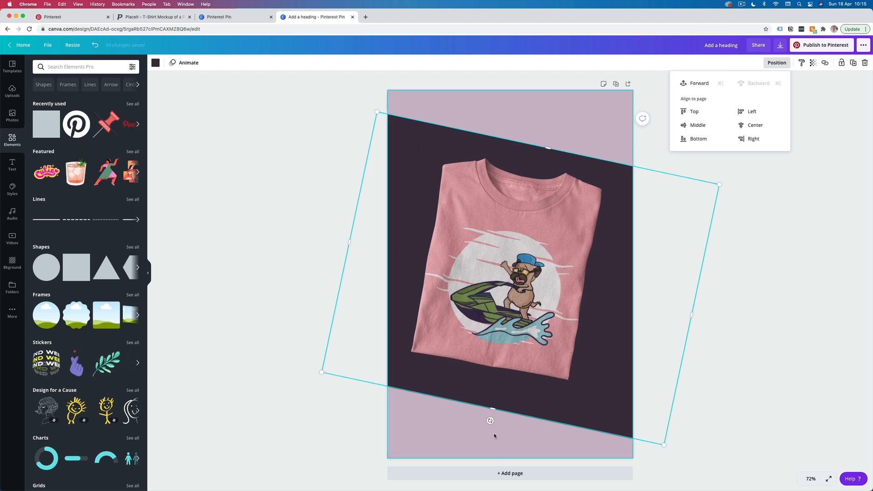
left_click_drag(491, 421, 509, 397)
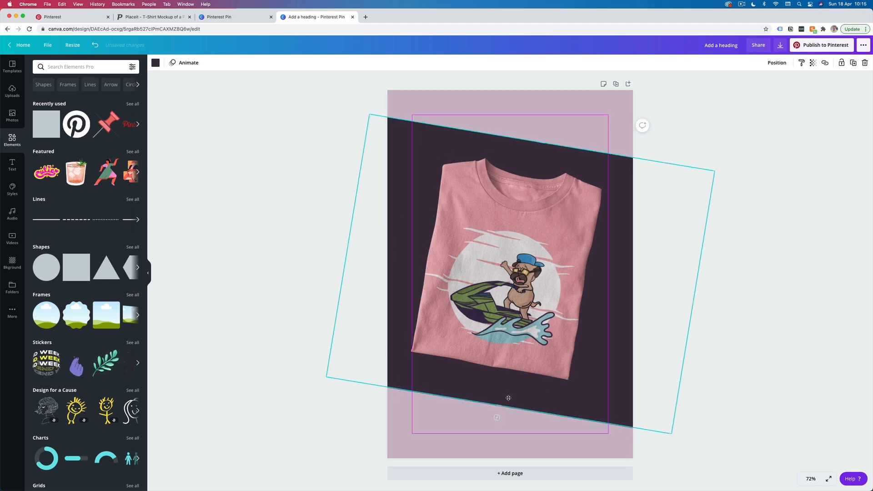
left_click_drag(546, 273, 549, 275)
left_click(615, 400)
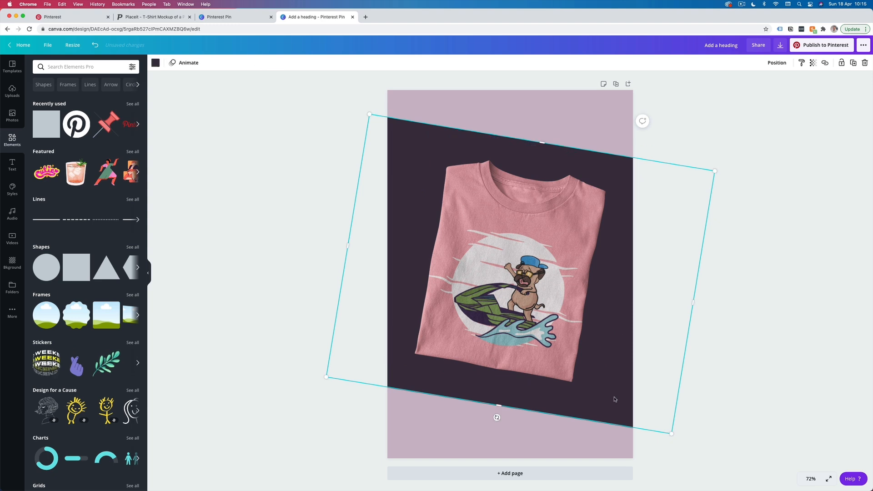
Step: Try white, light grey, mid grey and bright pink as the tilted rectangle's fill colour
left_click(156, 63)
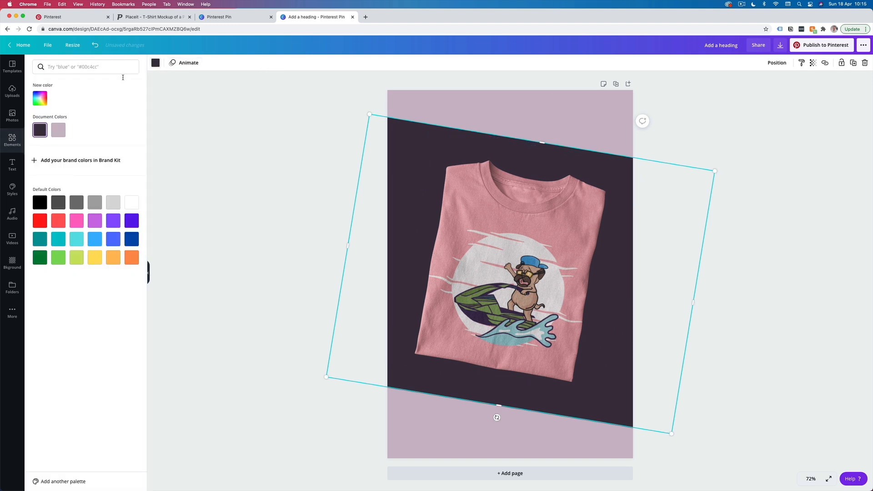
left_click(135, 202)
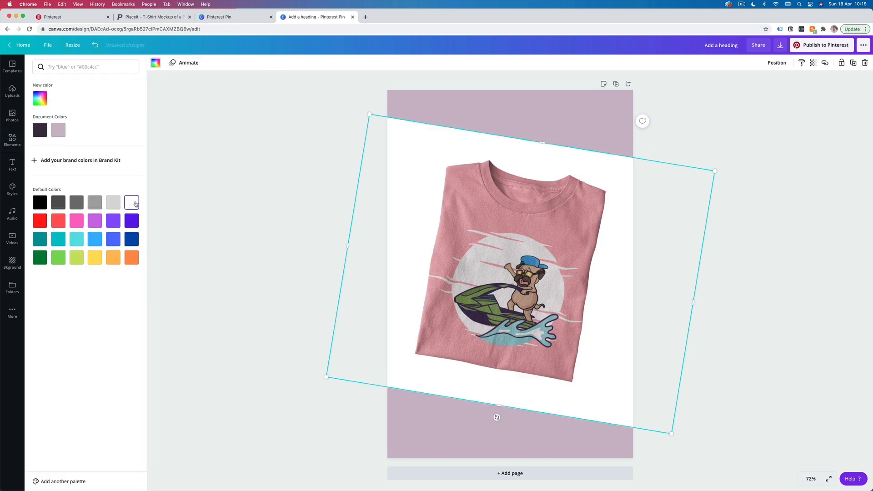
left_click(113, 203)
left_click(94, 204)
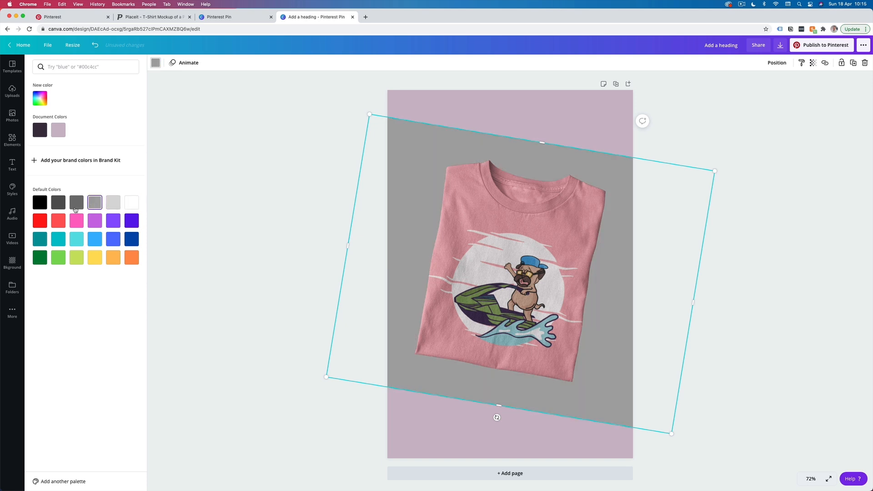
left_click(76, 221)
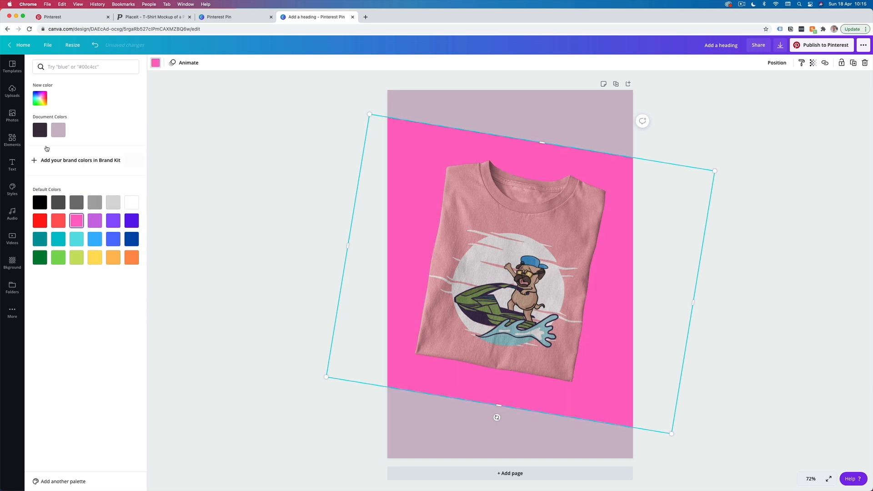
Step: Fill the tilted rectangle with a darker muted purple mixed from the document's light mauve
left_click(61, 135)
left_click(40, 97)
left_click_drag(46, 122, 64, 131)
left_click(211, 185)
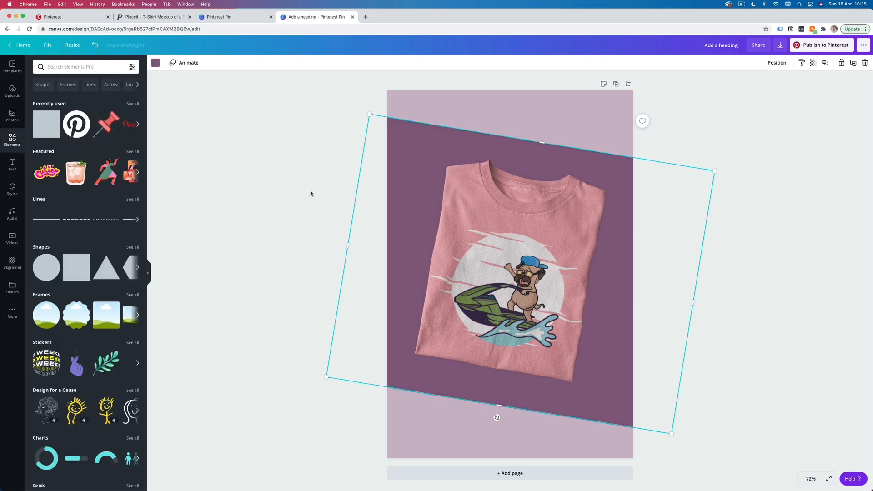
left_click(763, 282)
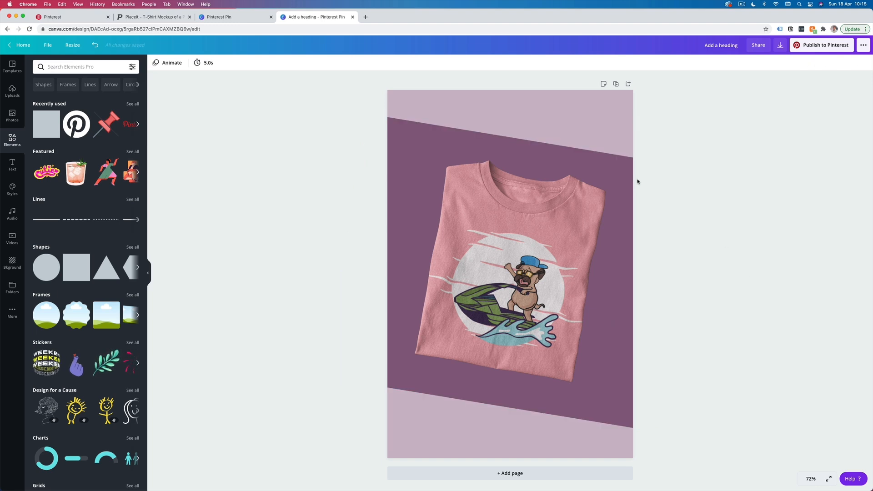
Step: Add a solid line along the purple rectangle's slanted upper edge, thicken it and extend both ends past the page sides
left_click(46, 219)
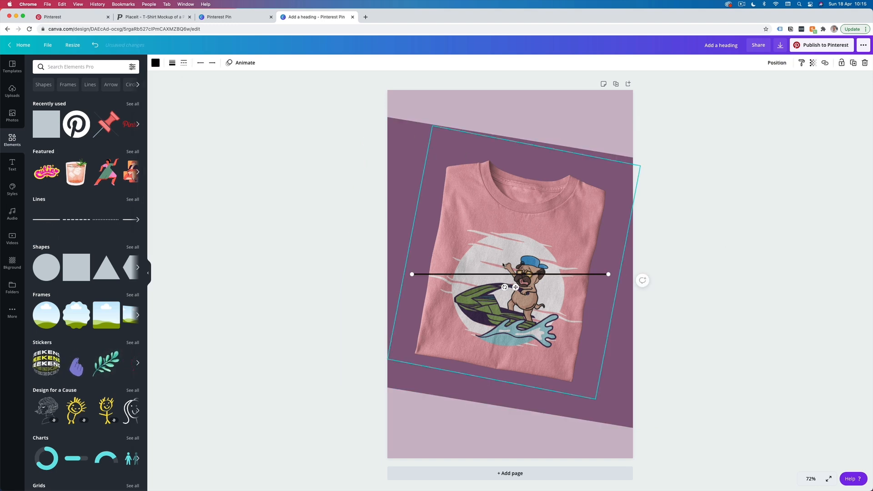
left_click_drag(548, 276, 525, 154)
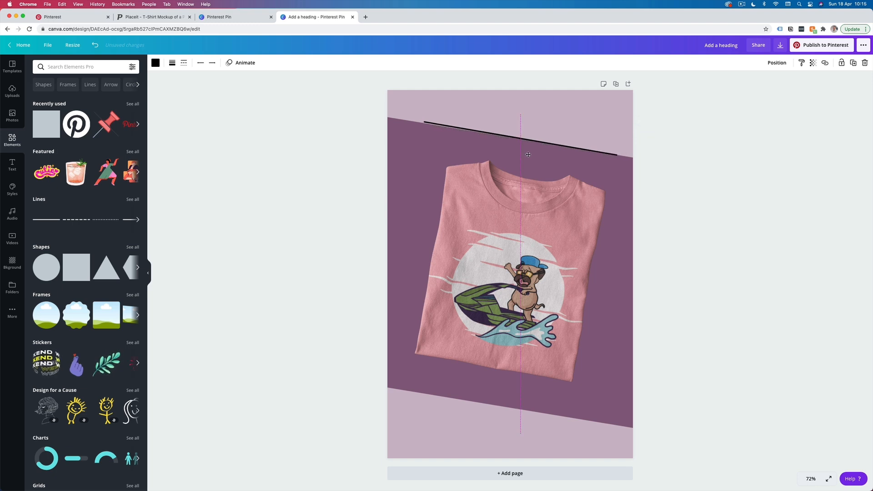
left_click(172, 62)
left_click_drag(212, 85, 222, 83)
left_click_drag(424, 122, 346, 107)
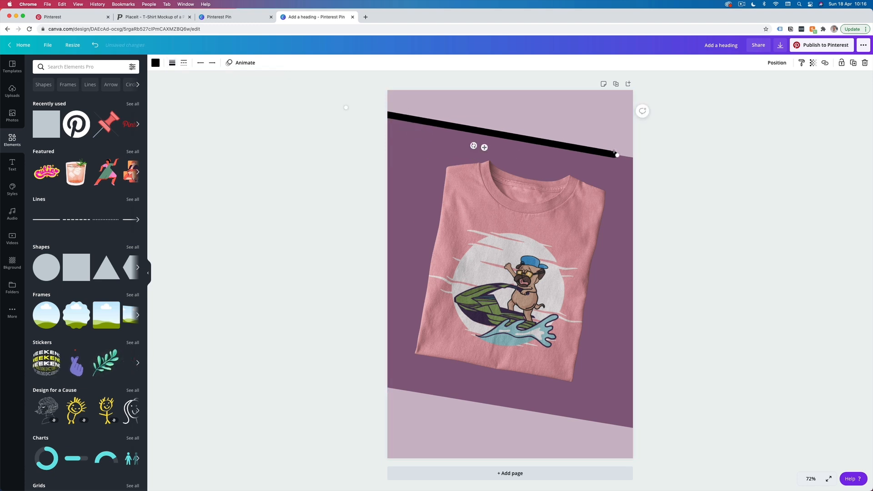
left_click_drag(617, 155, 644, 161)
right_click(624, 160)
left_click(621, 160)
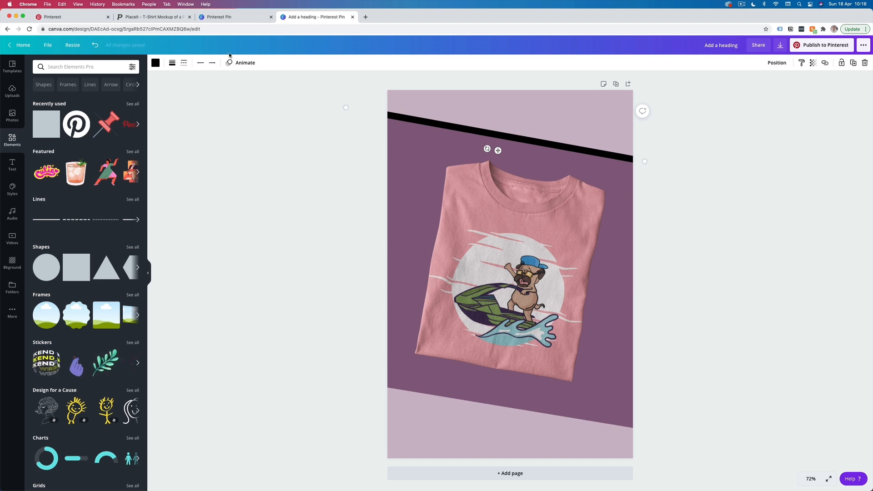
Step: Colour the thick slanted line white
left_click(155, 62)
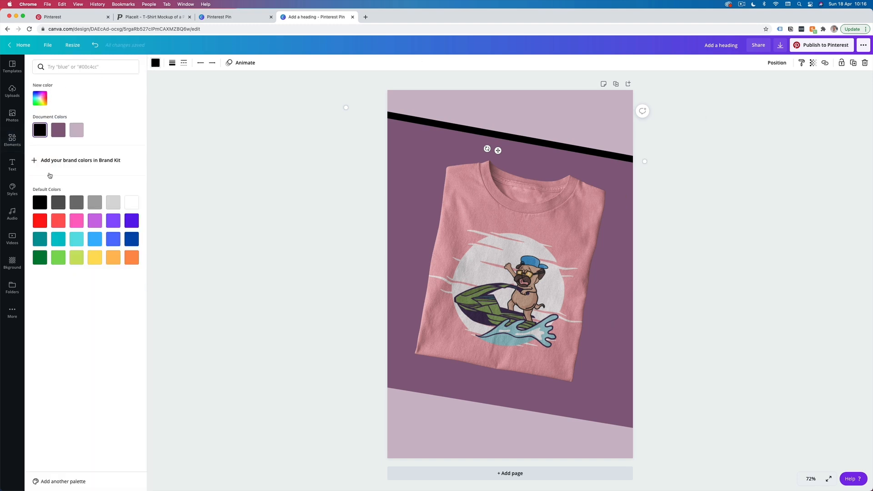
left_click(132, 202)
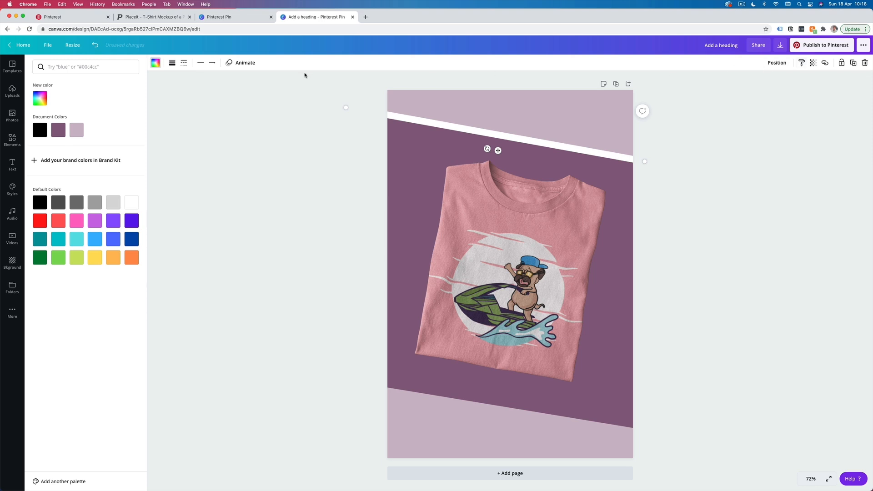
left_click(304, 105)
Step: Duplicate the white slanted line and place the copy along the purple rectangle's lower edge
left_click(462, 129)
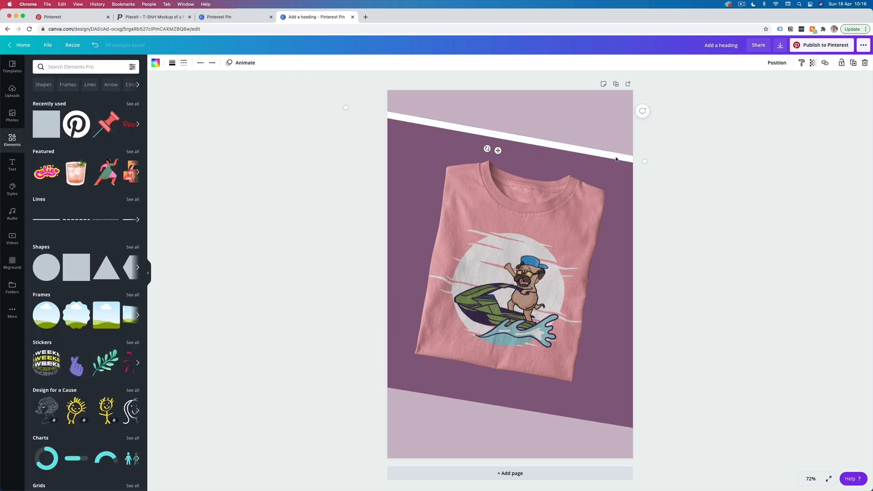
mouse_move(547, 147)
left_mouse_down()
mouse_move(559, 146)
mouse_move(551, 152)
left_mouse_up()
left_click_drag(548, 183, 550, 415)
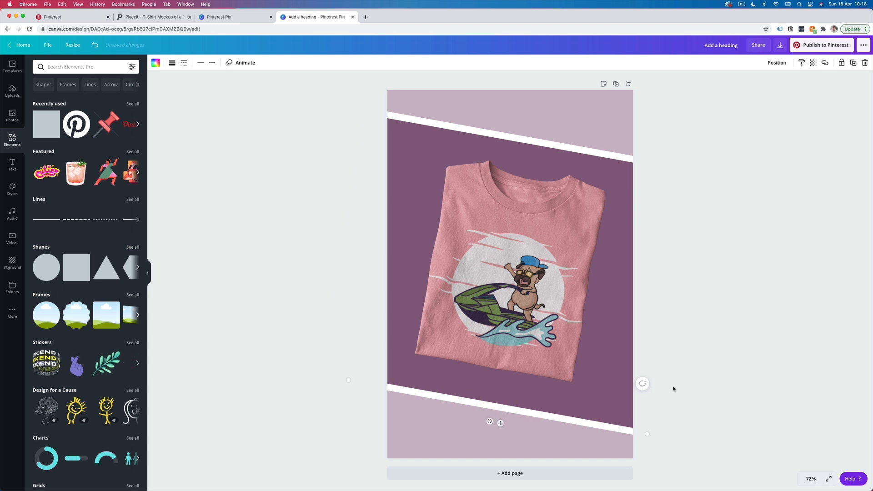
left_click(697, 383)
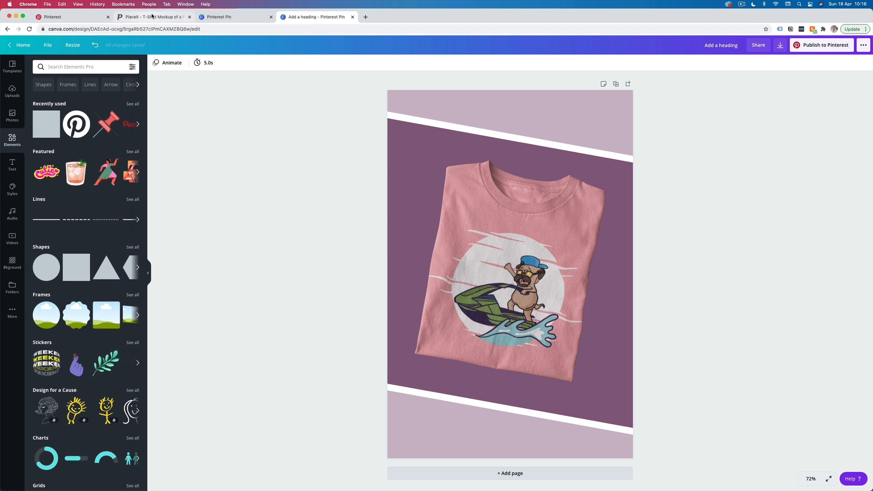
Step: Switch to Placeit and download the rendered T-shirt mockup of the girl on the swing
left_click(151, 17)
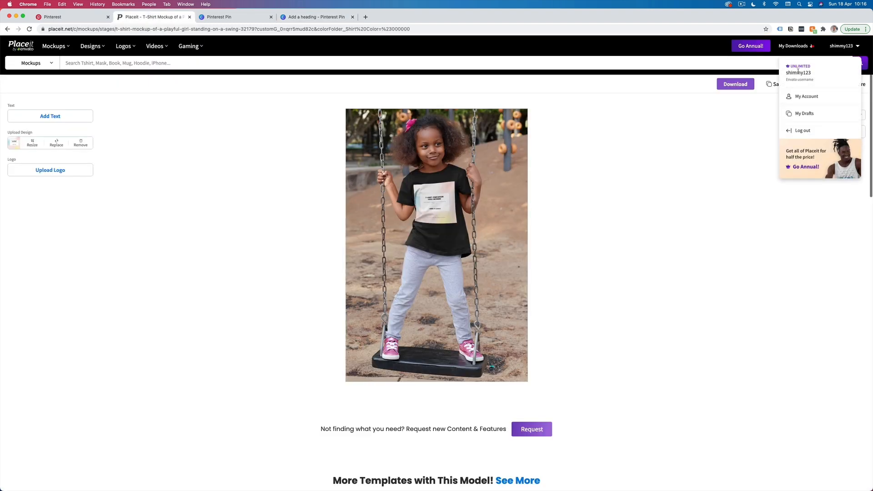
mouse_move(794, 46)
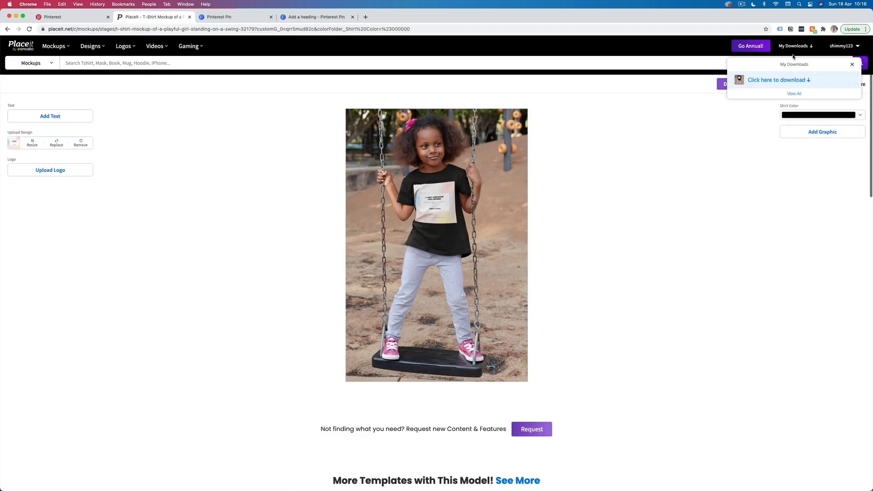
left_click(777, 80)
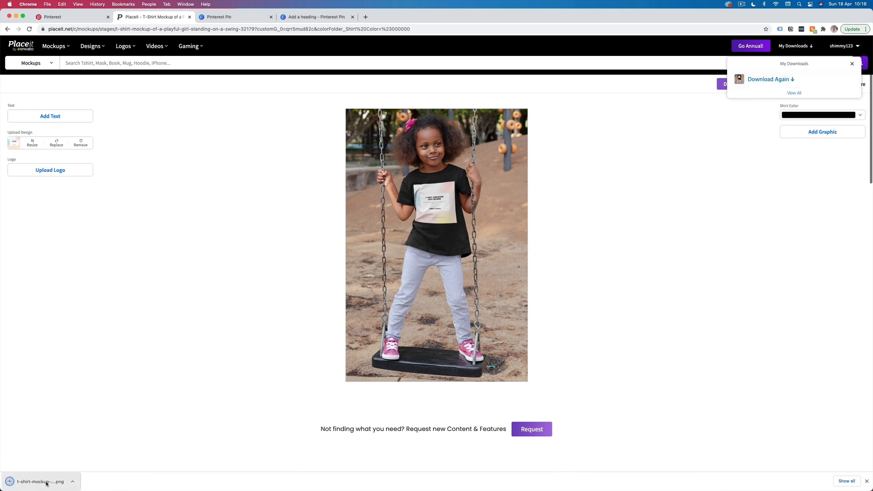
Step: Switch to Canva, create a blank Pinterest pin and place the downloaded girl-on-swing mockup on it
left_click(225, 18)
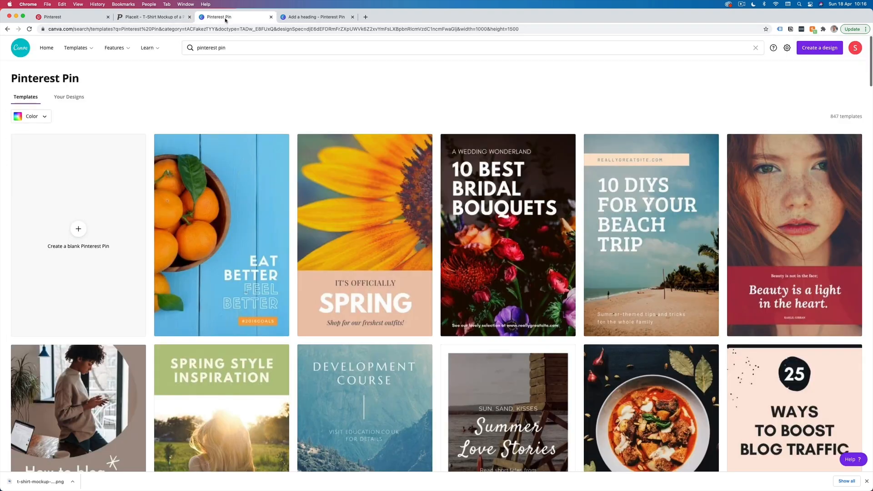
left_click(91, 220)
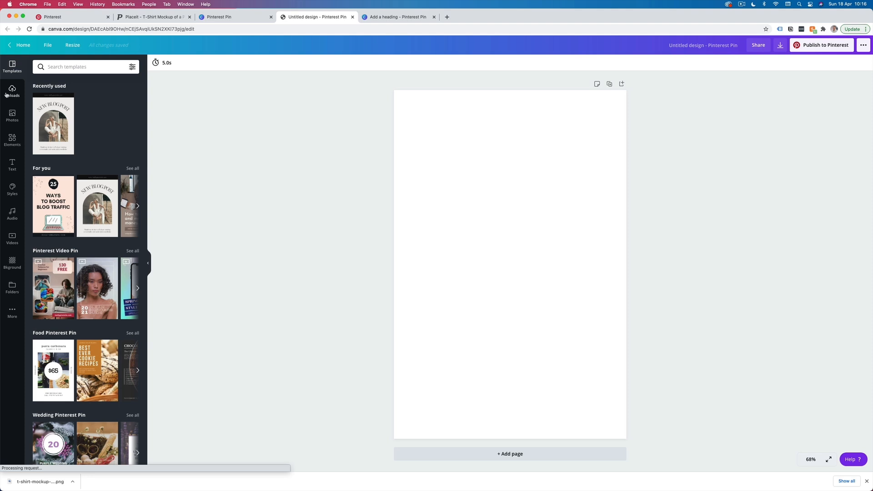
left_click(13, 92)
left_click_drag(40, 482, 67, 178)
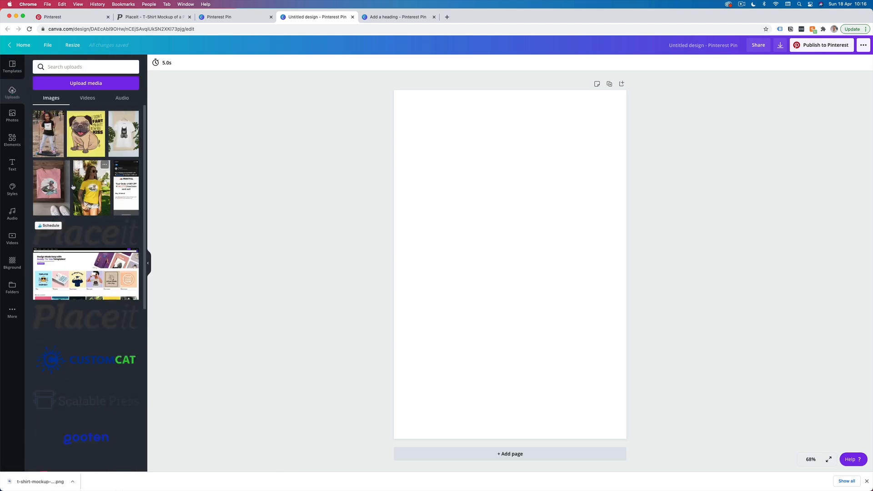
left_click(59, 152)
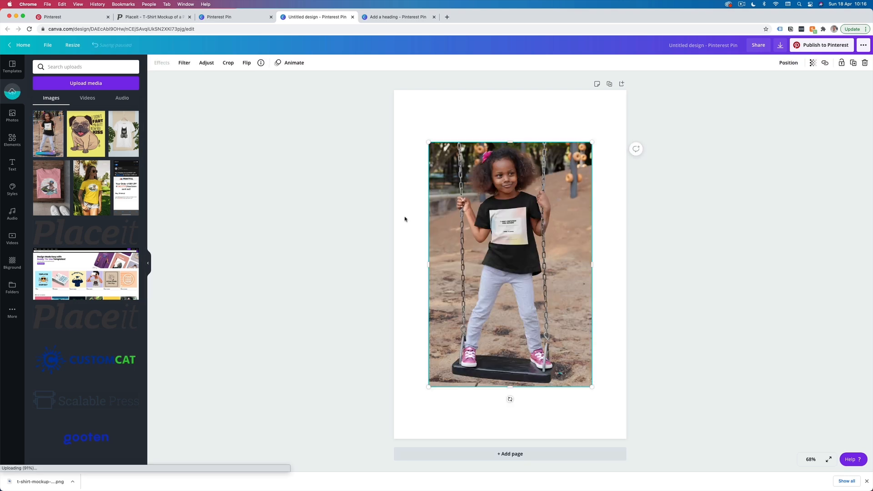
Step: Enlarge and position the girl-on-swing photo so that it covers the whole page
left_click_drag(517, 266, 508, 239)
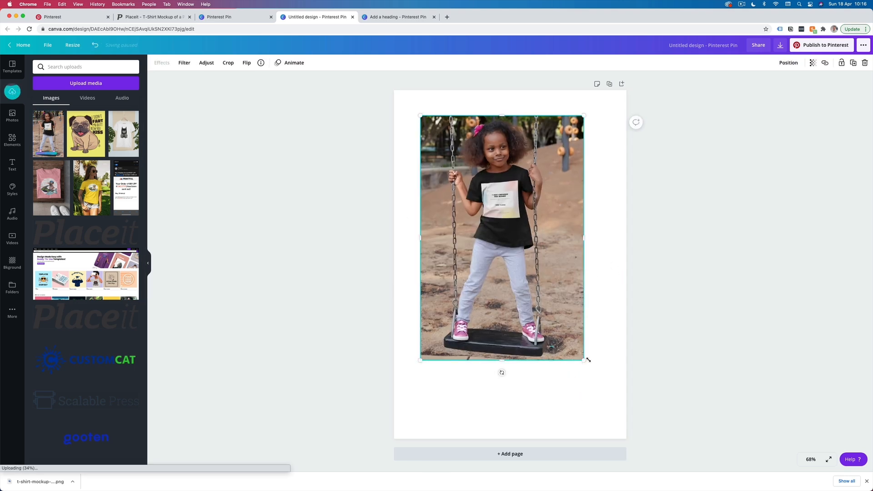
left_click_drag(600, 397, 651, 461)
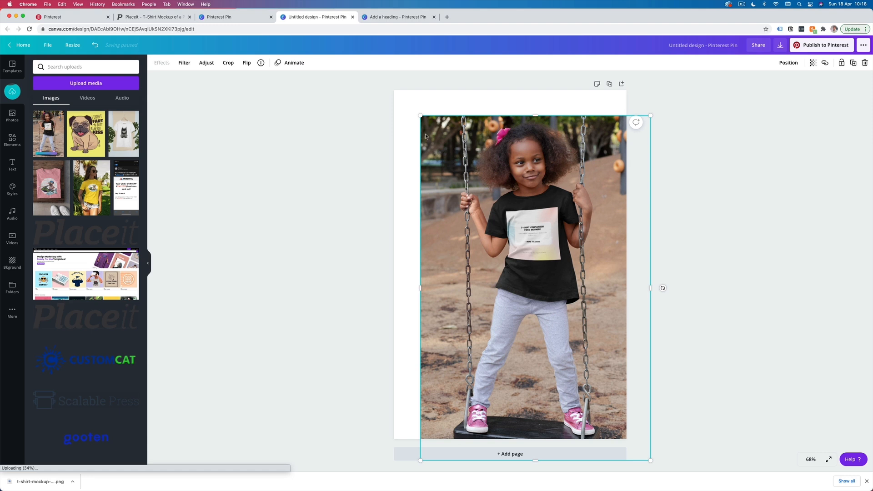
left_click_drag(421, 117, 426, 136)
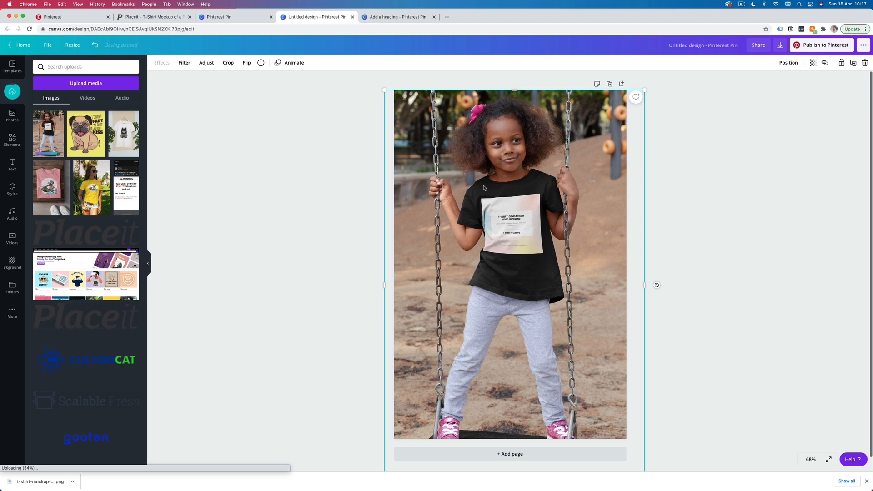
left_click(717, 199)
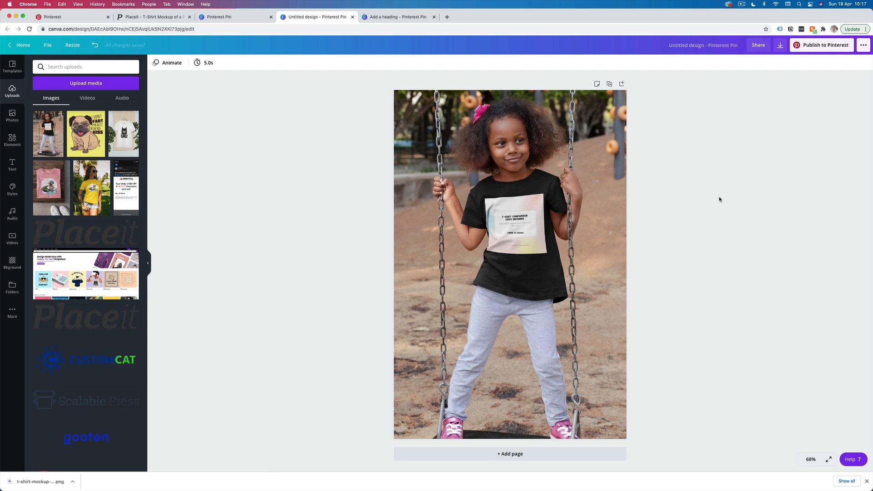
Step: Add a heading that reads "LIMITED EDITION"
left_click(13, 165)
left_click(62, 101)
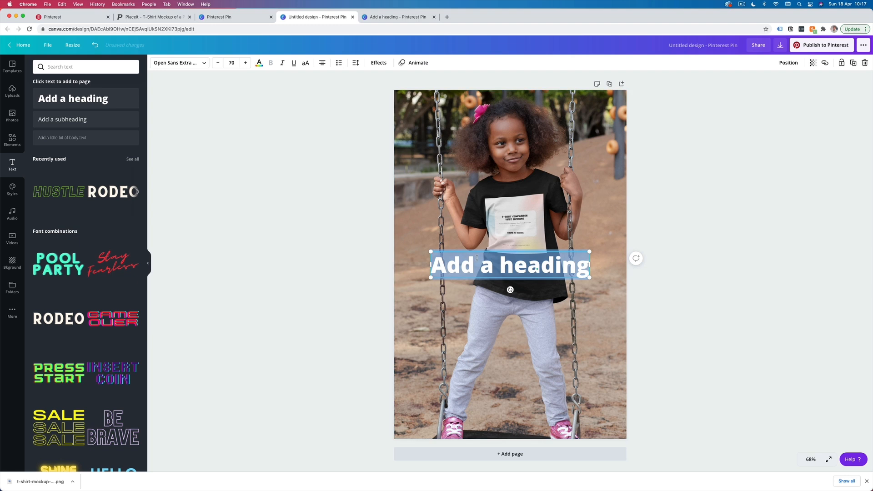
type("LIMITE")
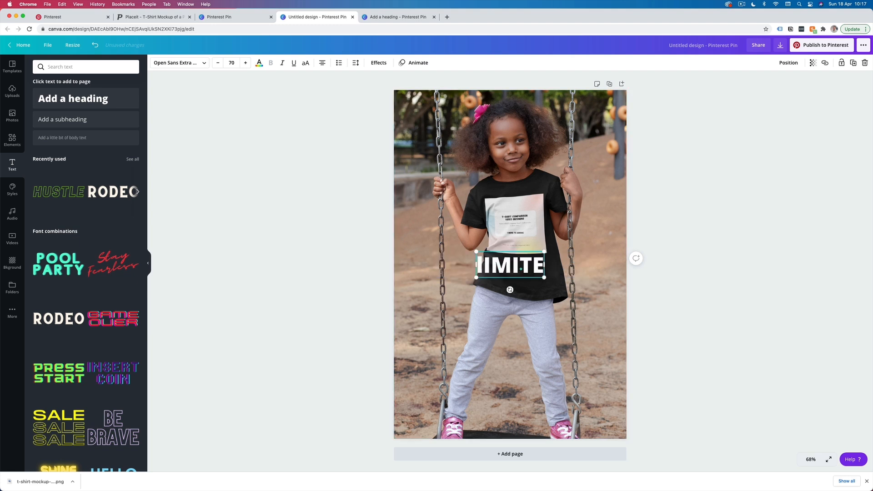
type("D A")
key("super+a")
type("LIMITED EDITION")
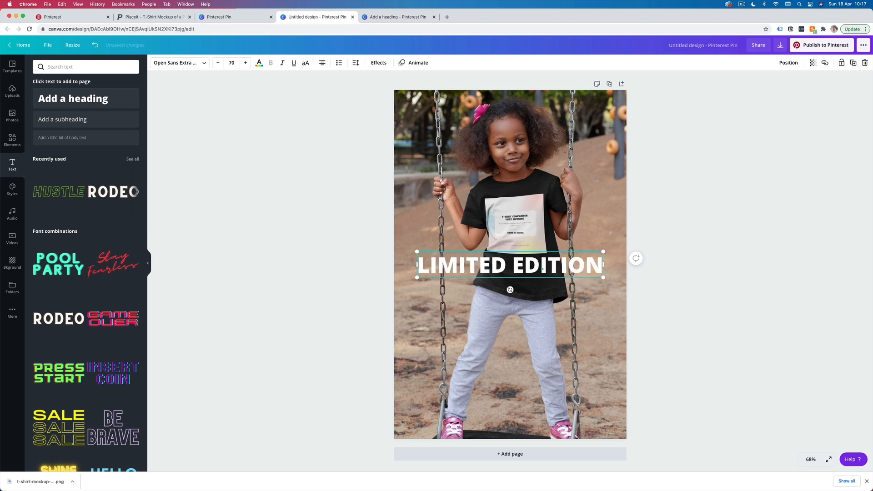
Step: Set the "LIMITED EDITION" heading in Gagalin, enlarge it to size 114 and centre it just below the girl's shirt
key("super+a")
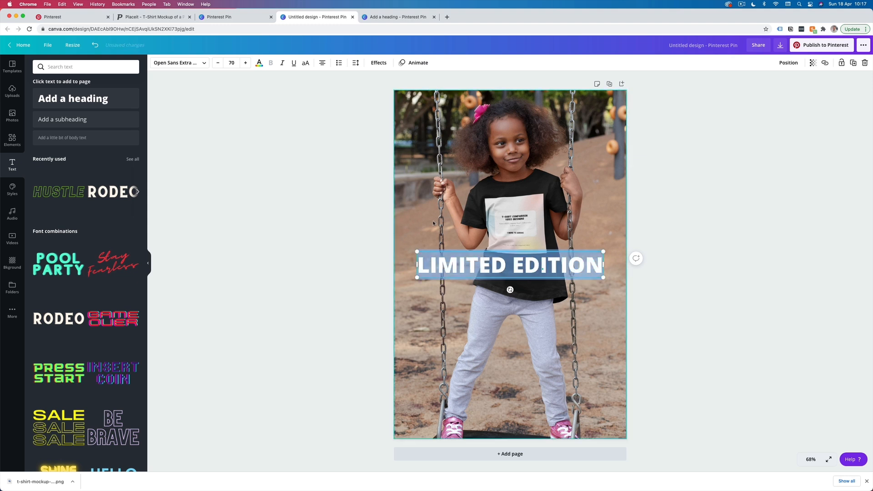
left_click(180, 62)
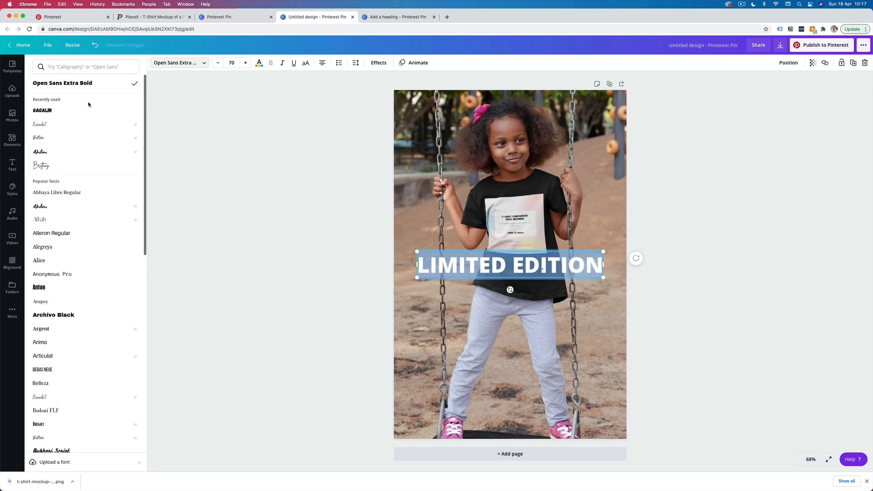
left_click(64, 110)
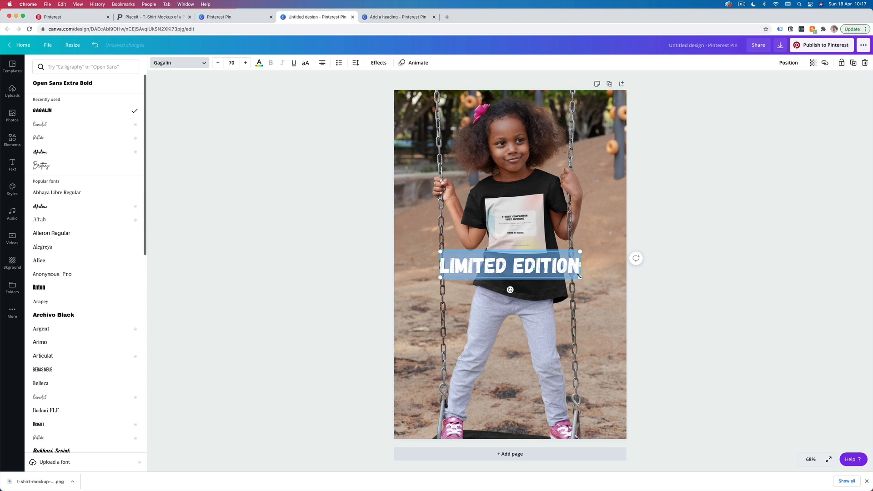
left_click_drag(580, 277, 690, 299)
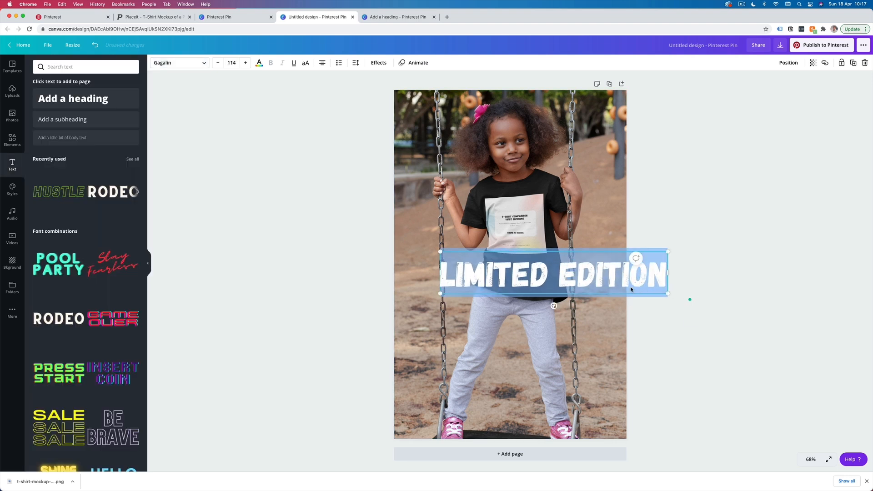
left_click(620, 294)
left_click_drag(604, 294, 603, 329)
left_click(646, 336)
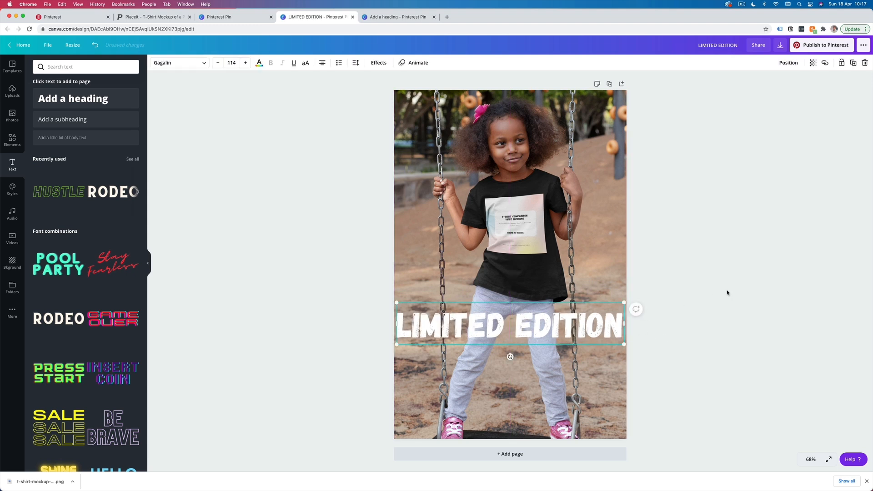
Step: Add a second heading that reads "DINOSAUR HOODIE"
left_click(68, 98)
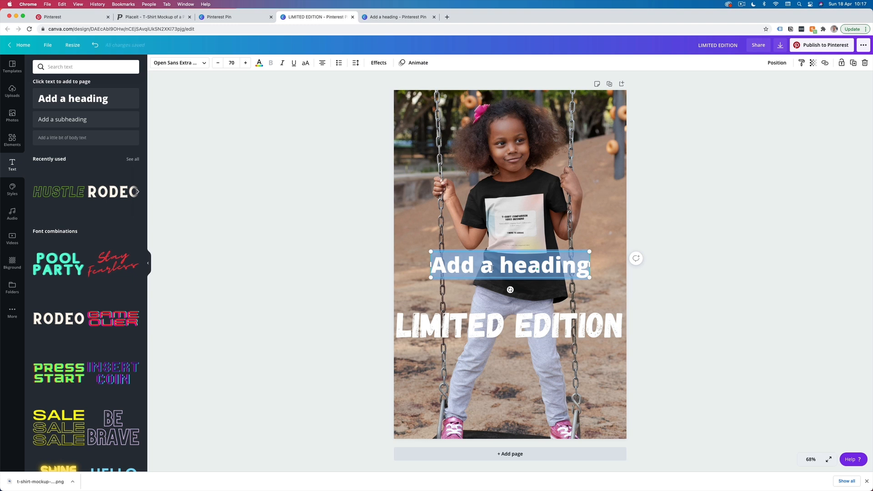
type("D")
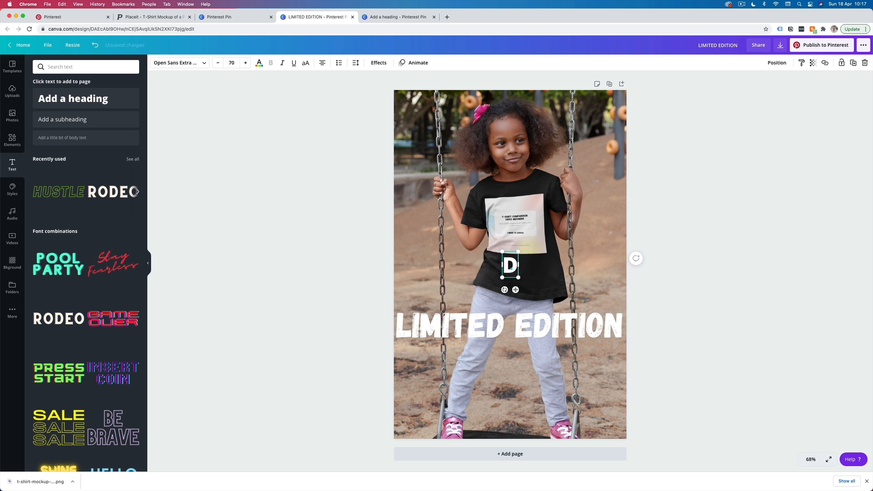
type("INOS")
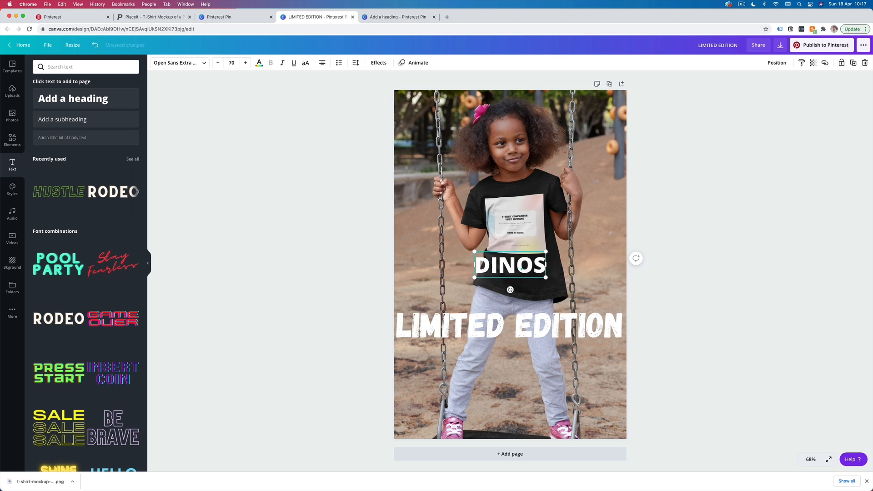
type("AUR HOODIE")
Step: Set the "DINOSAUR HOODIE" heading in the Benedict font and rewrite it in lowercase as "dinosaur hoodie"
key("super+a")
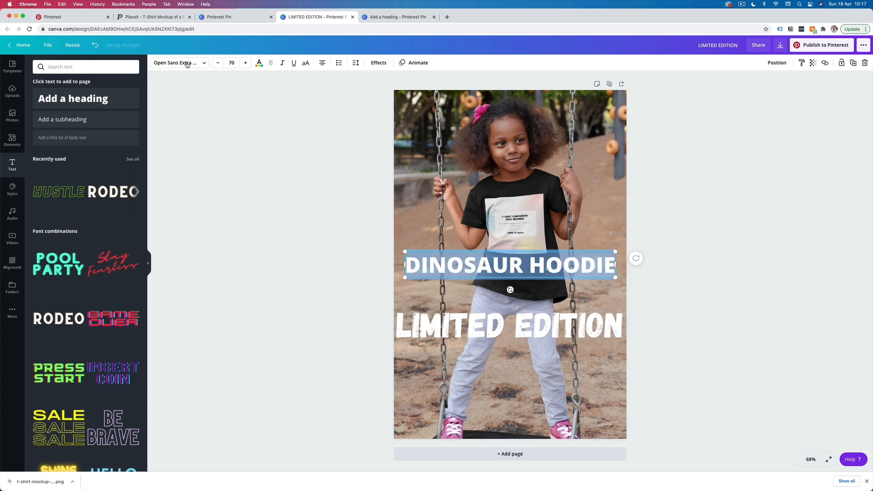
left_click(201, 63)
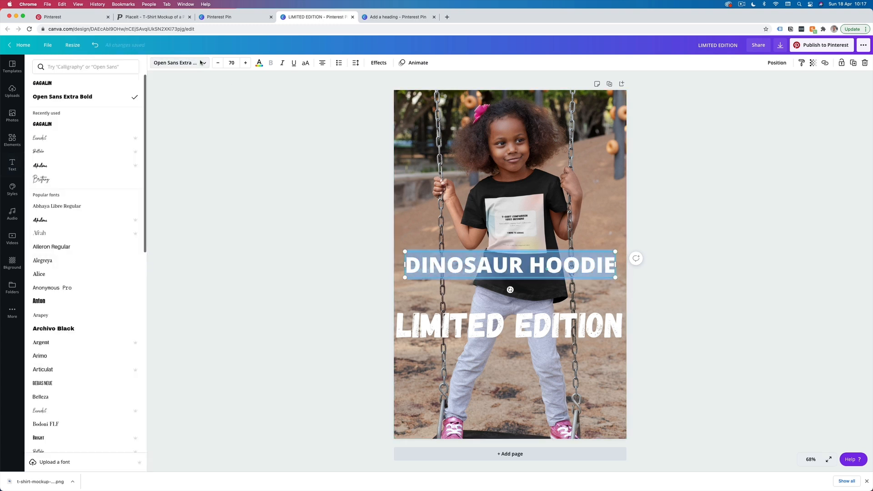
left_click(75, 139)
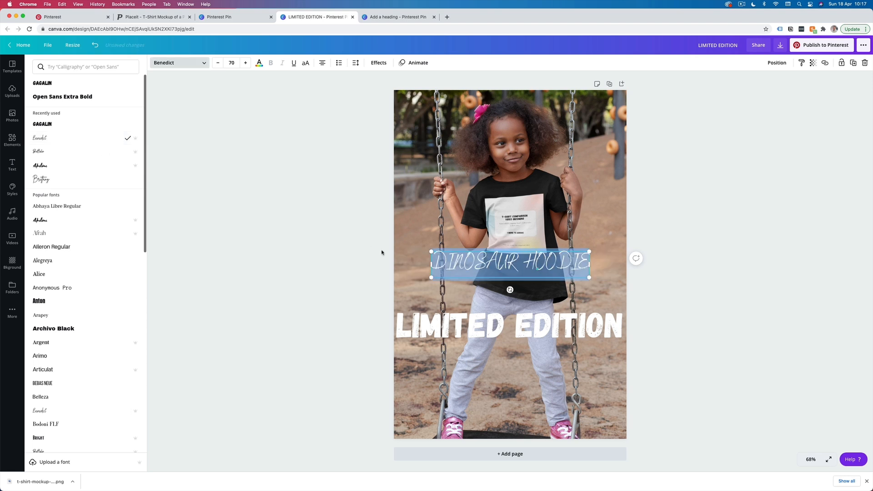
type("dino")
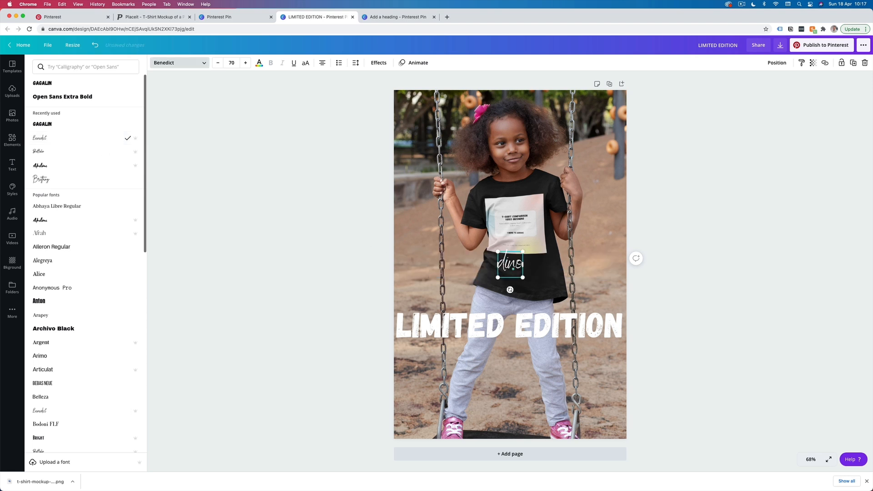
key("super+z")
Step: Enlarge the "dinosaur hoodie" heading to about size 113 and place it just beneath "LIMITED EDITION", flush with that heading's right end
left_click_drag(596, 295, 604, 363)
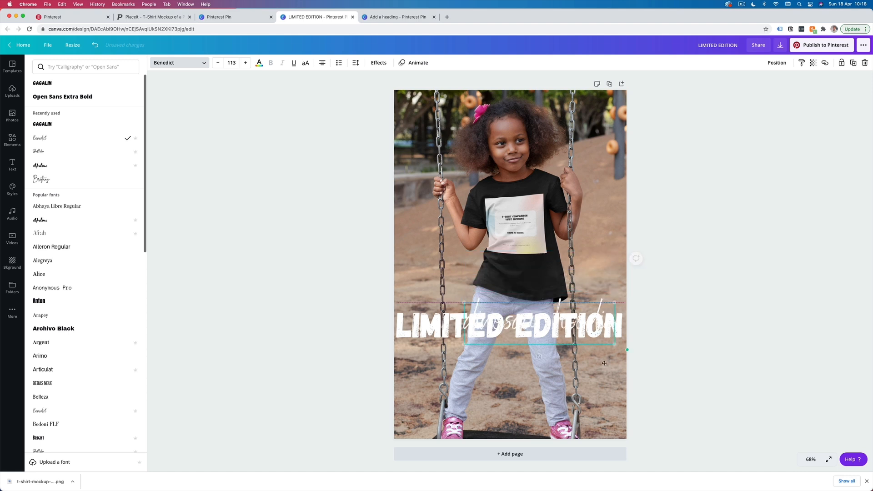
left_click(690, 364)
left_click(261, 323)
Step: Add a brown rectangle behind both headings, about 295 high, and stretch it across the full width of the page
left_click(12, 139)
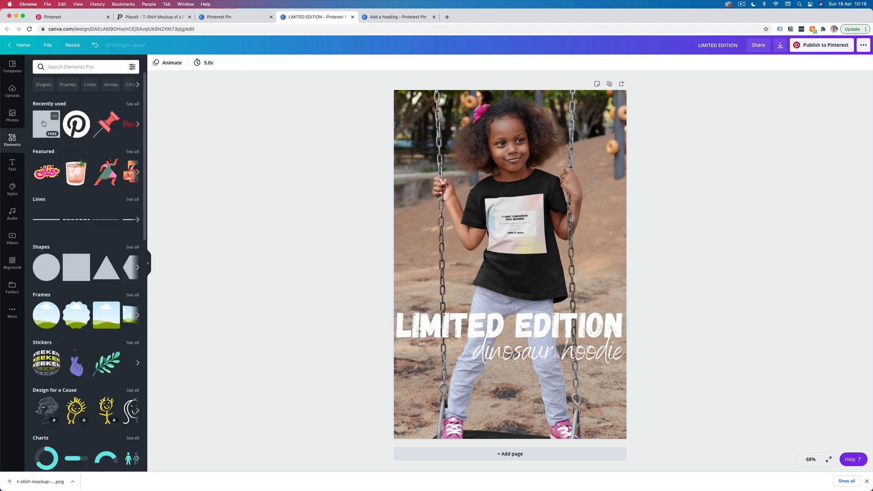
left_click(44, 123)
left_click_drag(472, 280, 424, 359)
left_click_drag(452, 431, 451, 372)
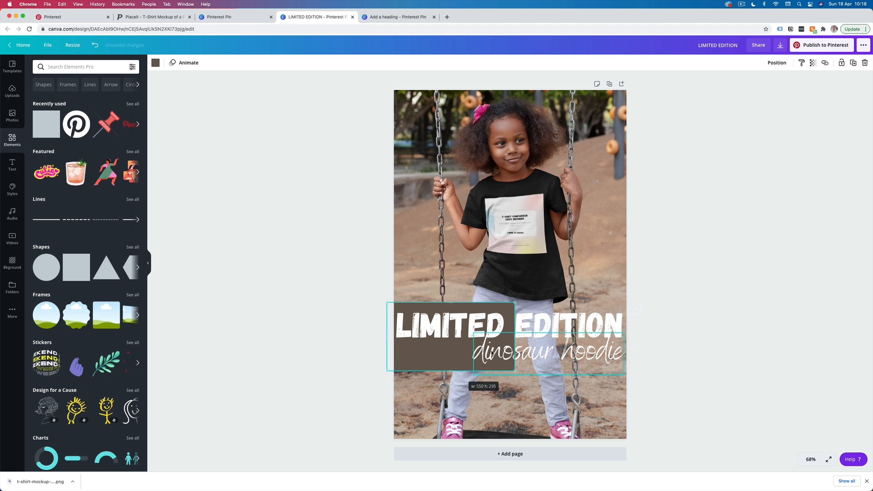
left_click_drag(543, 335, 673, 337)
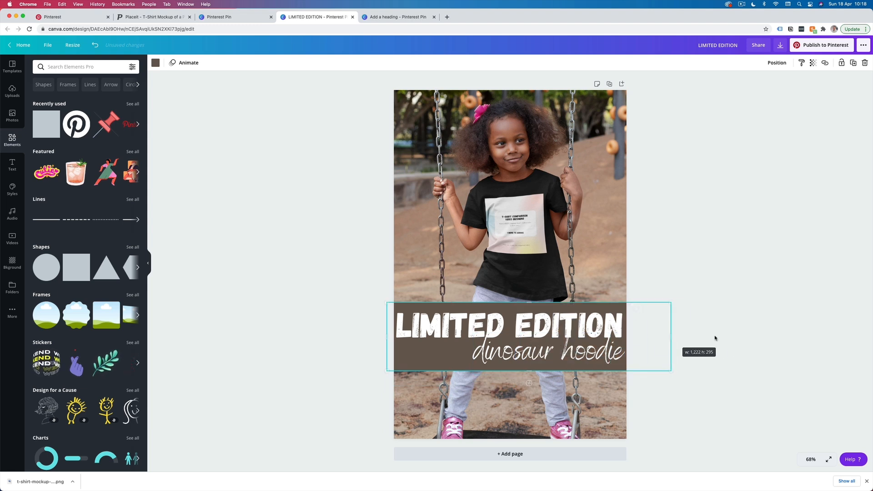
left_click(723, 339)
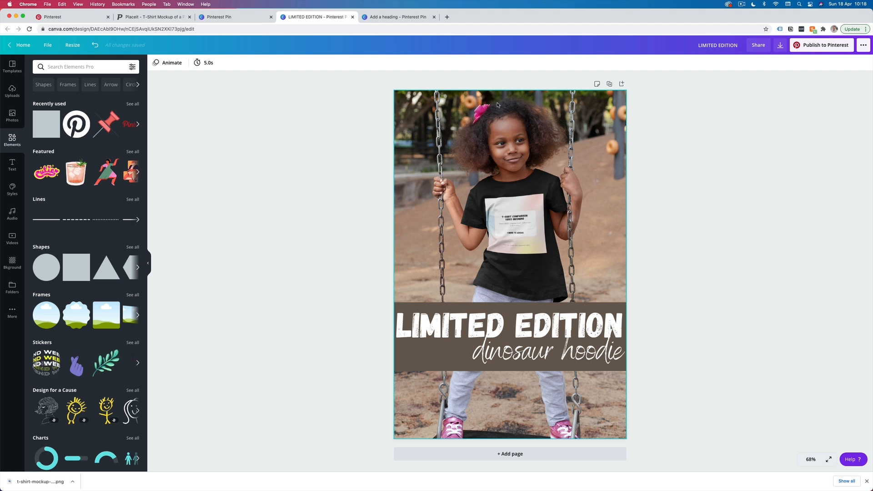
Step: Look at the swing mockup in Placeit and bring up the Pinterest Pin template gallery in Canva
left_click(172, 18)
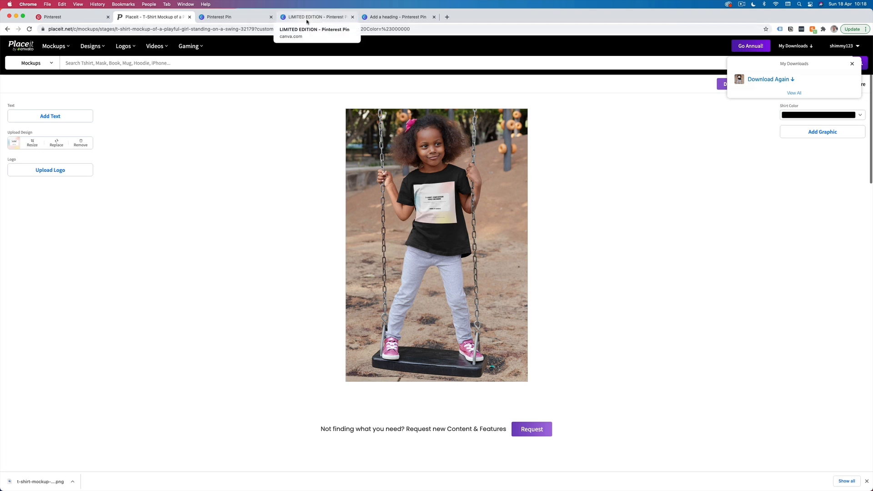
left_click(233, 18)
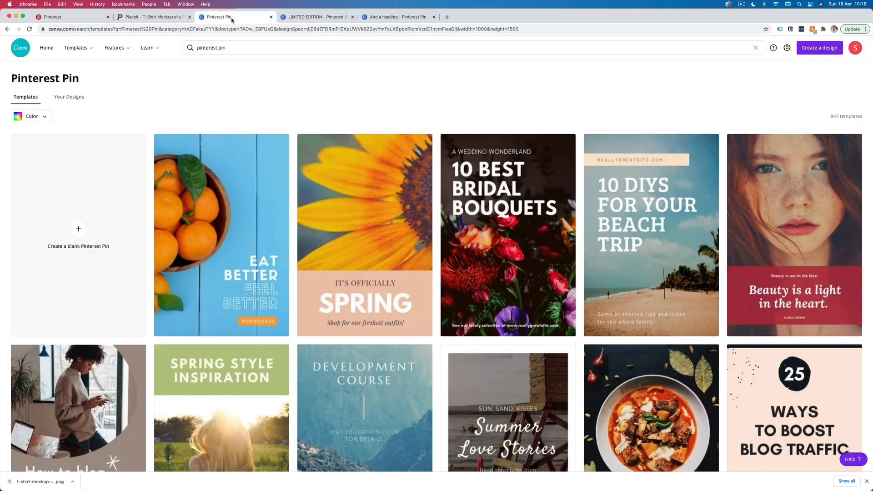